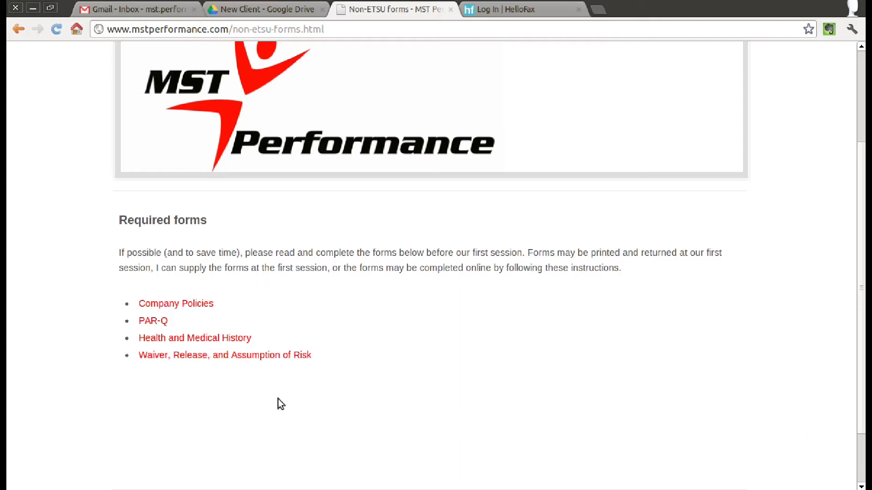
{"action": "left_click_drag", "start_coordinate": [315, 368], "coordinate": [136, 303]}
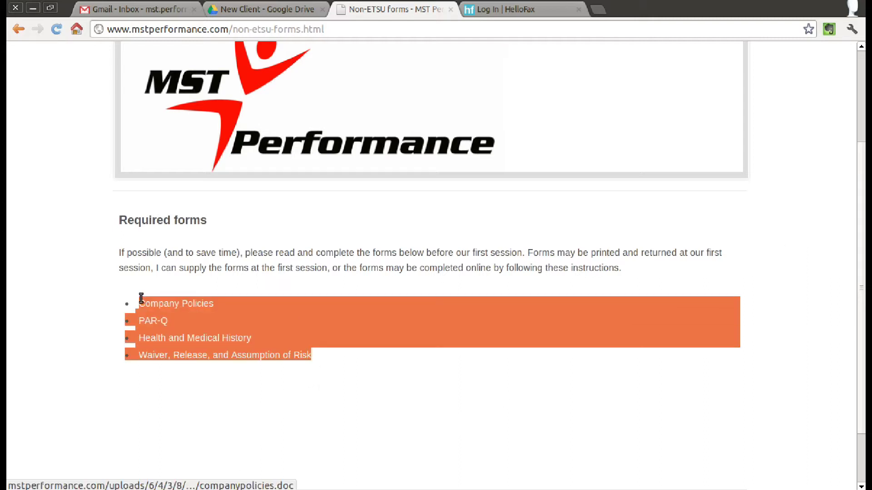
{"action": "left_click", "coordinate": [400, 379]}
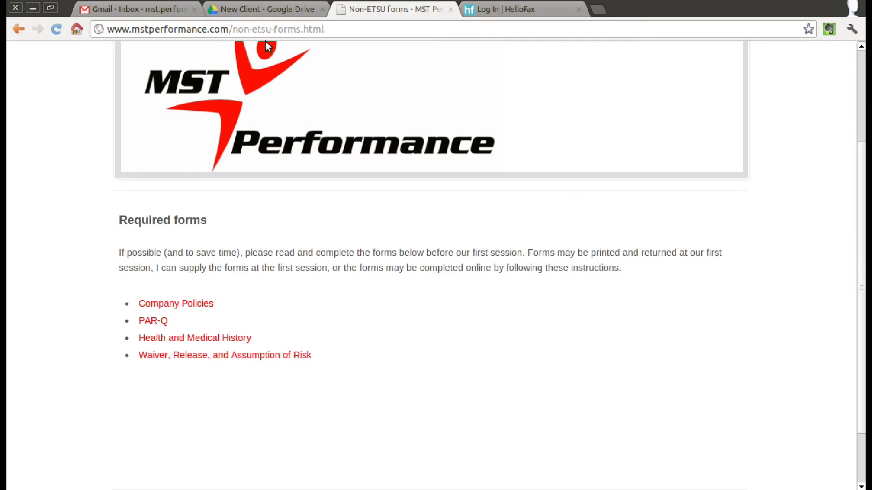
Step: Switch to Google Drive and open Copy of Waiver, Release, Assumption of Risk.doc from the New Client folder
{"action": "left_click", "coordinate": [273, 12]}
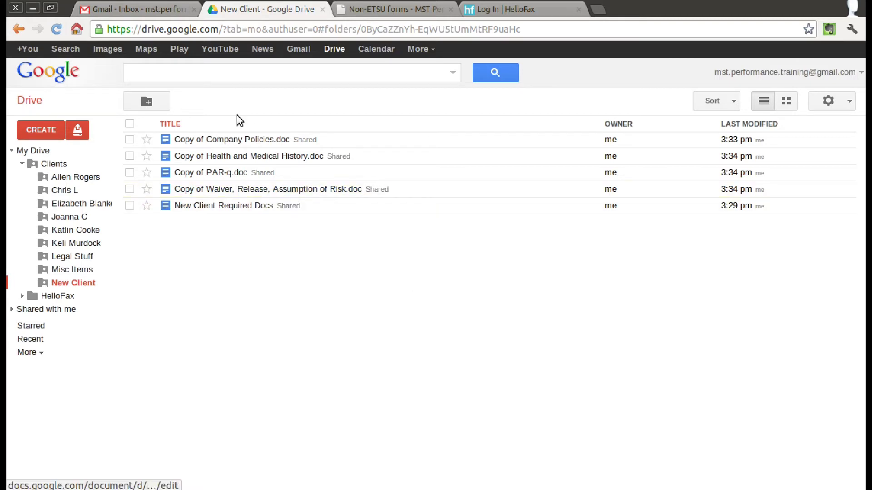
{"action": "left_click", "coordinate": [209, 207]}
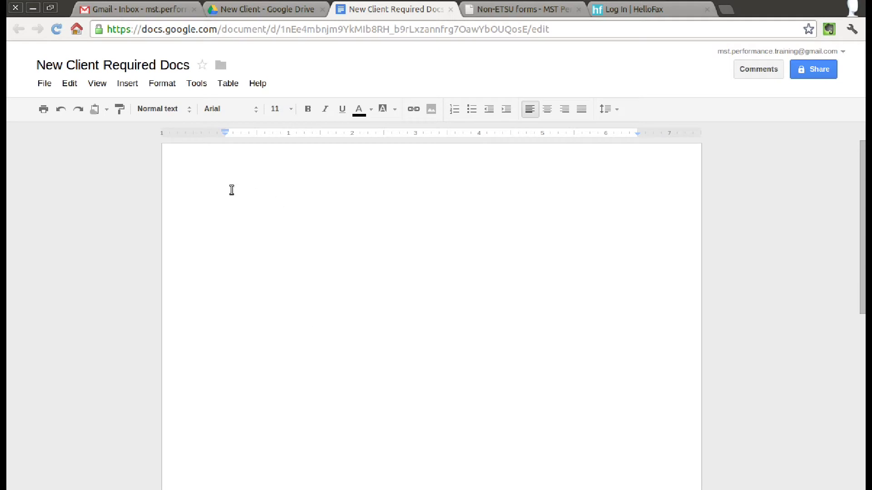
{"action": "left_click", "coordinate": [451, 10]}
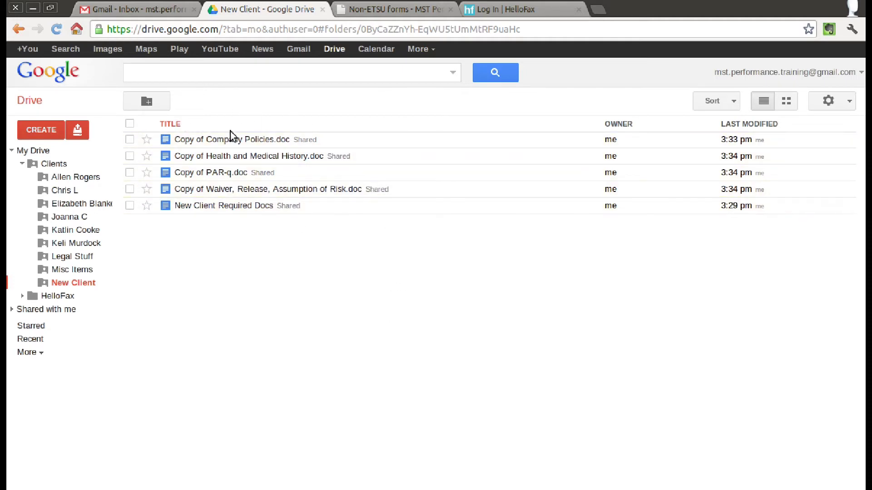
{"action": "left_click", "coordinate": [287, 199]}
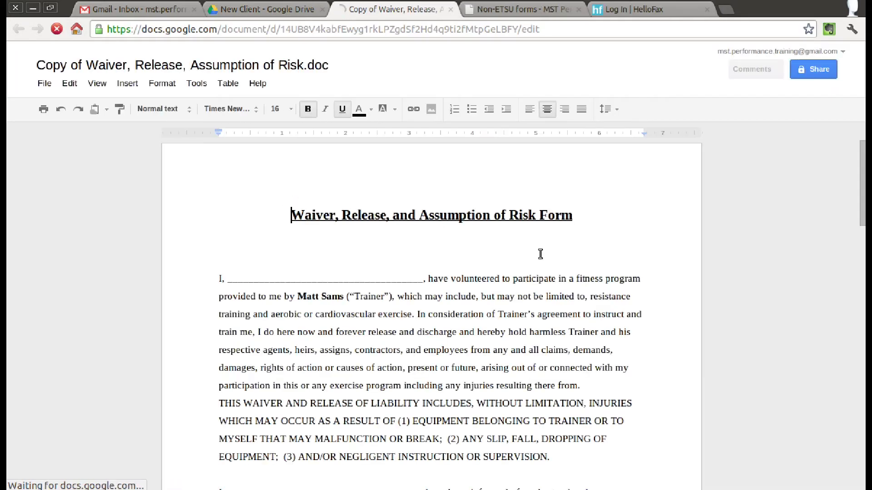
Step: Look through the waiver document and download it in Word format
{"action": "scroll", "coordinate": [681, 255], "scroll_direction": "down", "scroll_amount": 15}
{"action": "scroll", "coordinate": [669, 269], "scroll_direction": "up", "scroll_amount": 15}
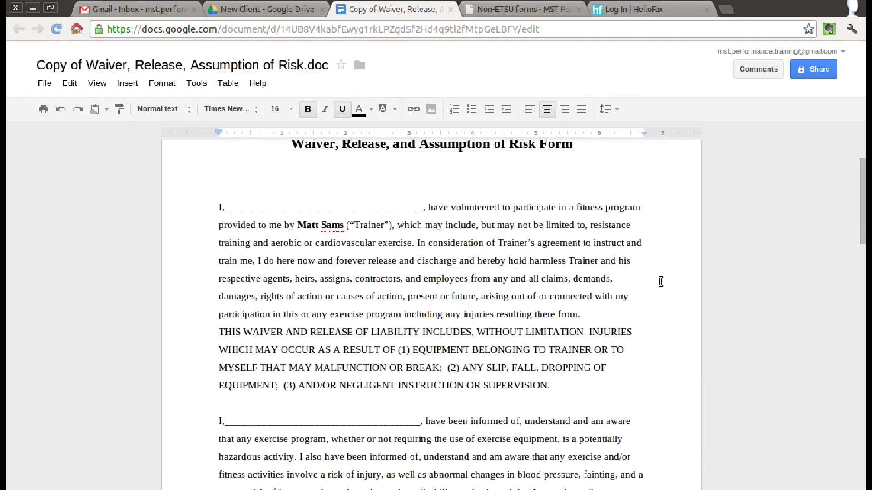
{"action": "scroll", "coordinate": [661, 281], "scroll_direction": "down", "scroll_amount": 15}
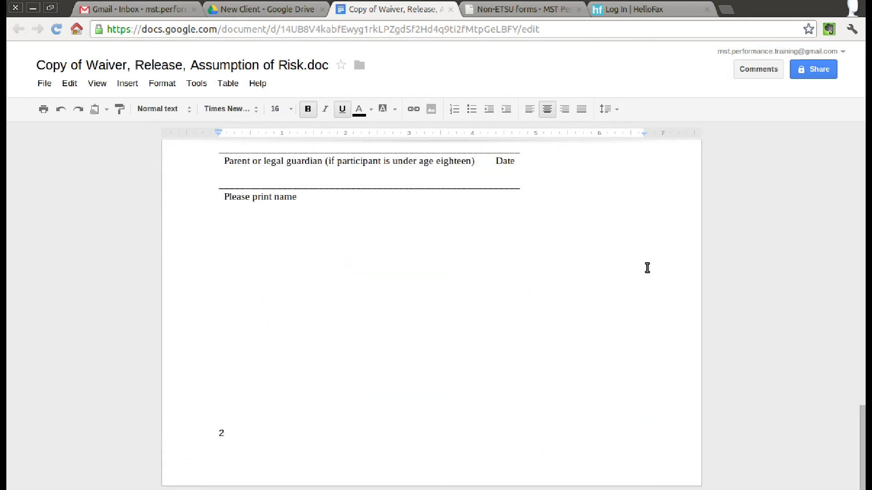
{"action": "scroll", "coordinate": [641, 272], "scroll_direction": "up", "scroll_amount": 15}
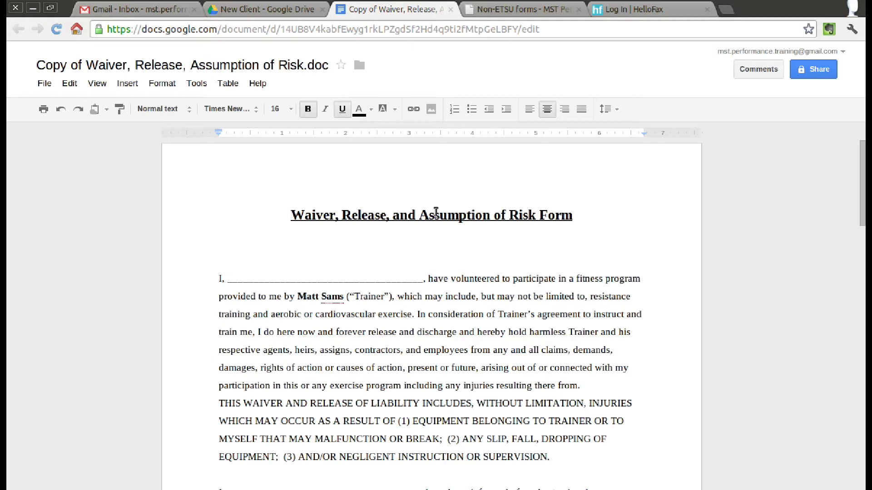
{"action": "left_click", "coordinate": [44, 83]}
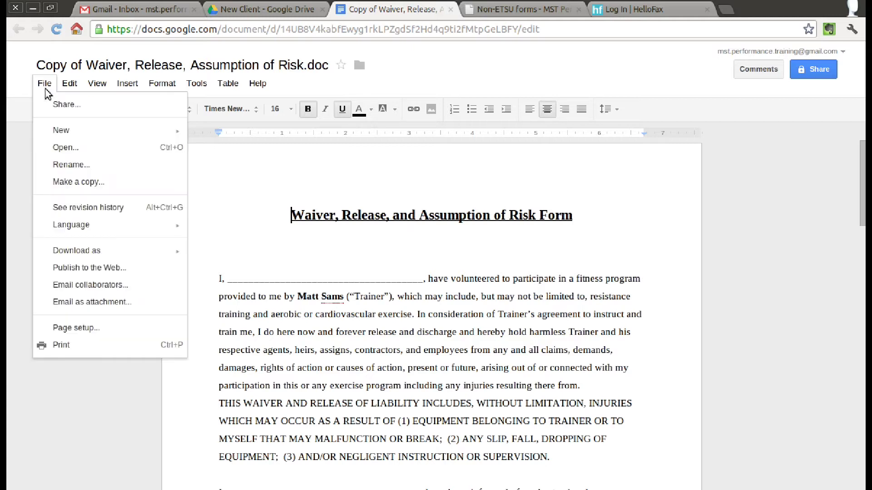
{"action": "mouse_move", "coordinate": [97, 258]}
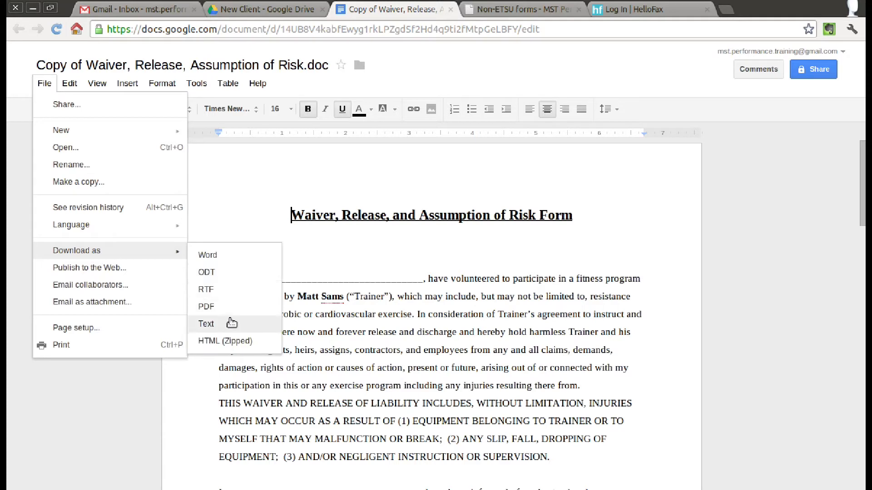
{"action": "left_click", "coordinate": [222, 259]}
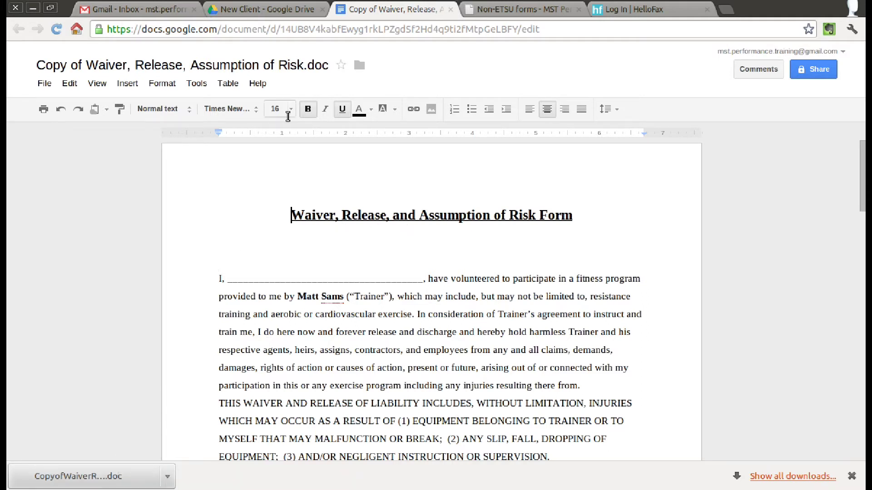
Step: Download the Waiver, Release, and Assumption of Risk form from the Required forms page of the MST Performance website
{"action": "left_click", "coordinate": [529, 14]}
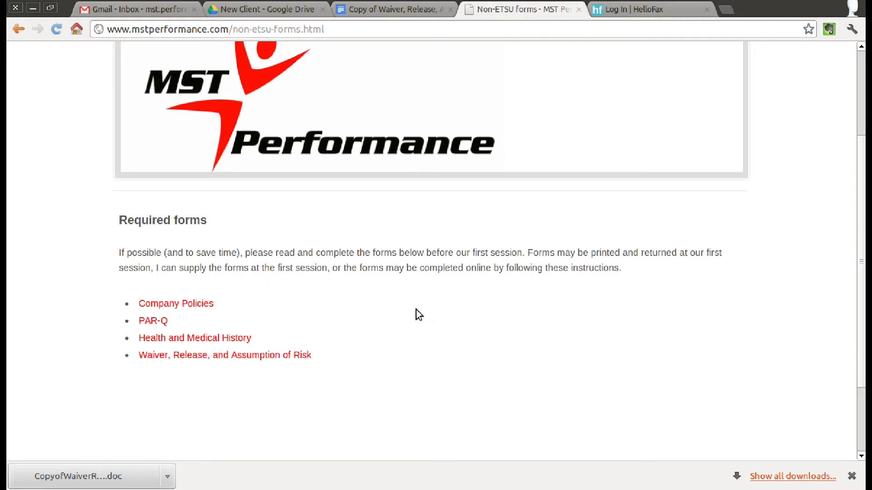
{"action": "left_click", "coordinate": [286, 356]}
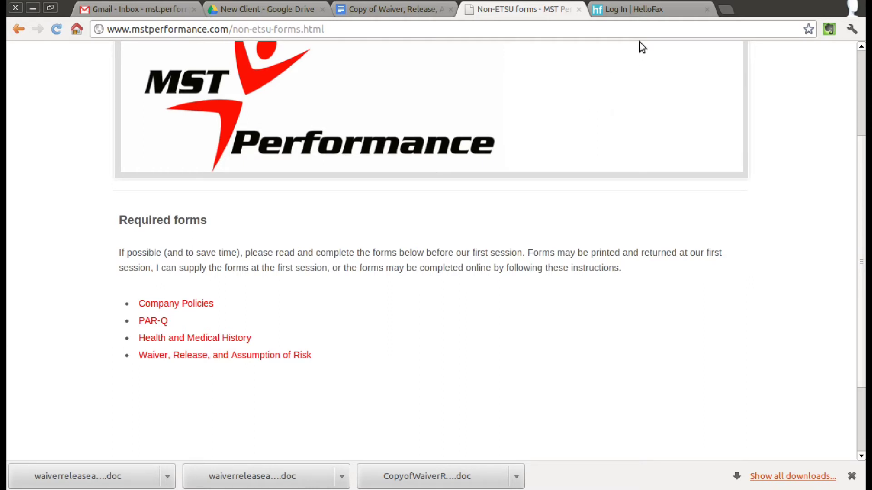
Step: Switch to HelloFax and sign in with the default Google account
{"action": "left_click", "coordinate": [638, 11]}
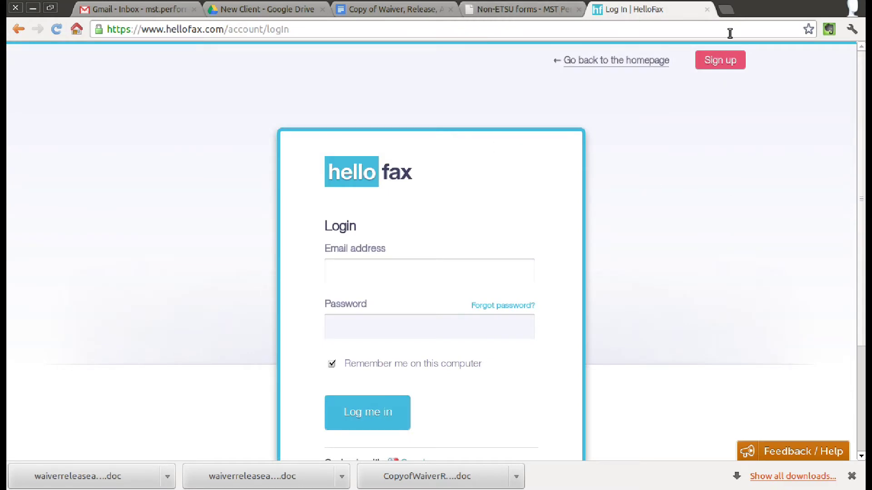
{"action": "scroll", "coordinate": [741, 189], "scroll_direction": "down", "scroll_amount": 3}
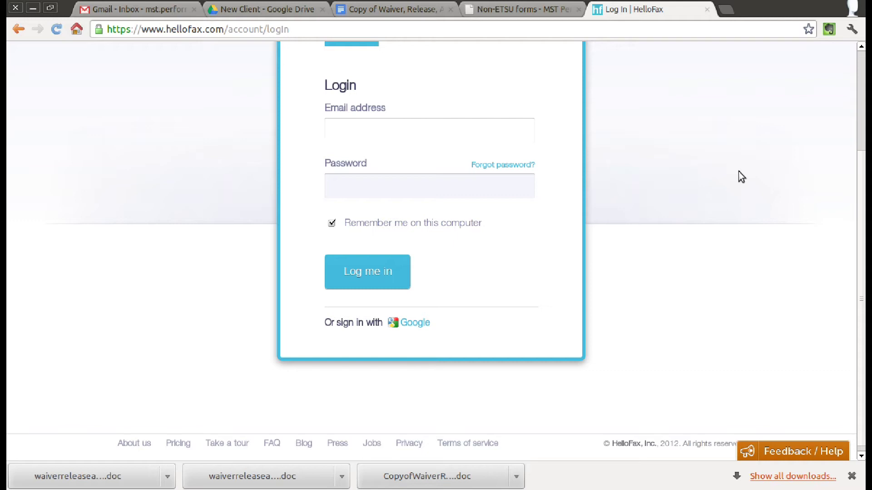
{"action": "scroll", "coordinate": [679, 195], "scroll_direction": "up", "scroll_amount": 2}
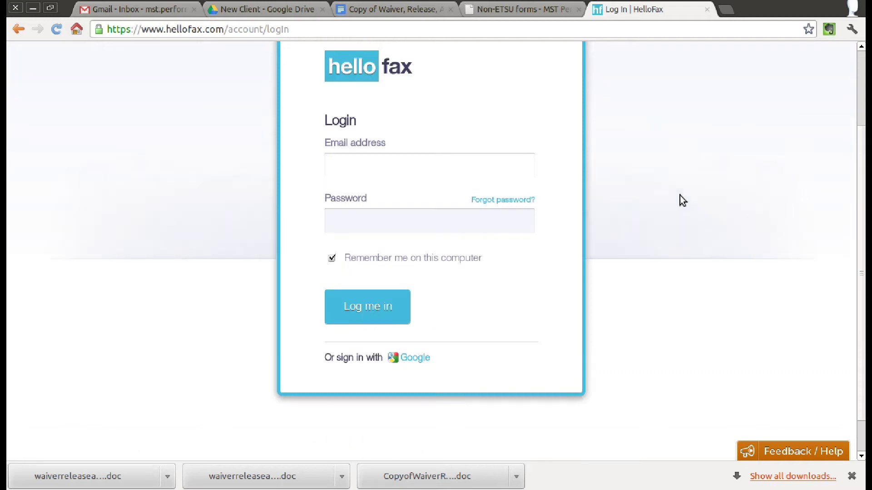
{"action": "left_click", "coordinate": [138, 32]}
{"action": "left_click_drag", "start_coordinate": [137, 32], "coordinate": [291, 31]}
{"action": "left_click", "coordinate": [217, 178]}
{"action": "scroll", "coordinate": [231, 180], "scroll_direction": "up", "scroll_amount": 3}
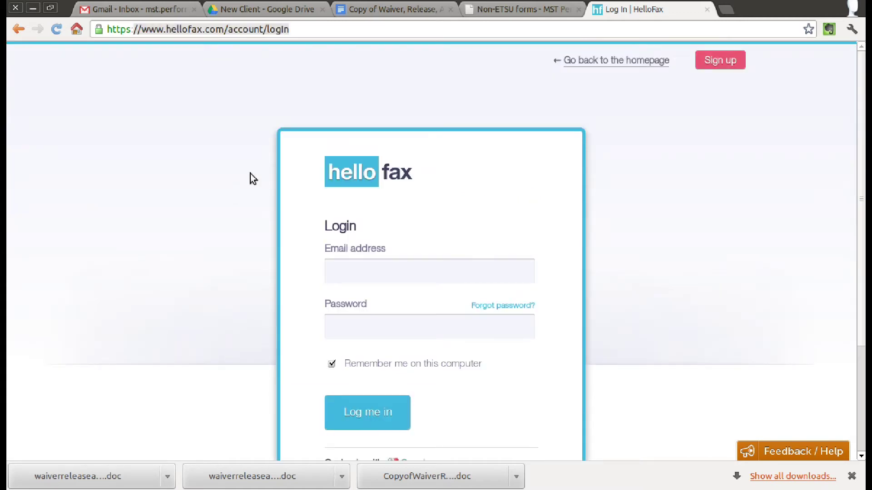
{"action": "scroll", "coordinate": [595, 171], "scroll_direction": "down", "scroll_amount": 3}
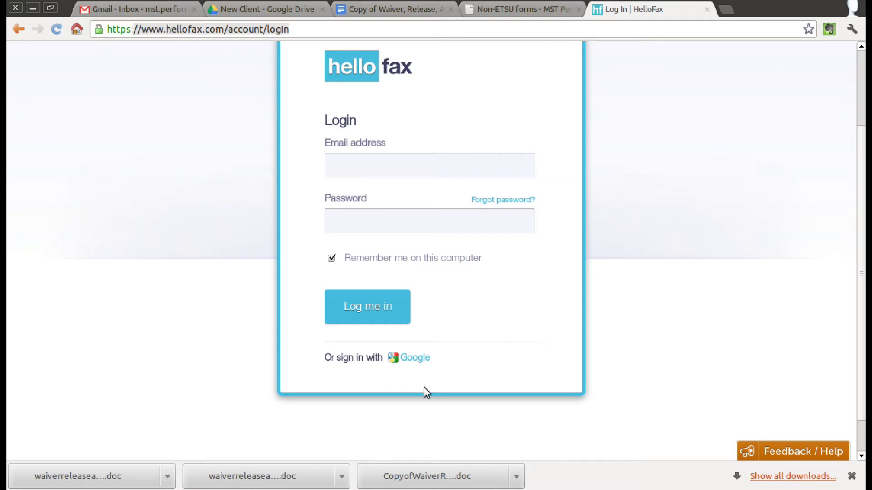
{"action": "triple_click", "coordinate": [376, 358]}
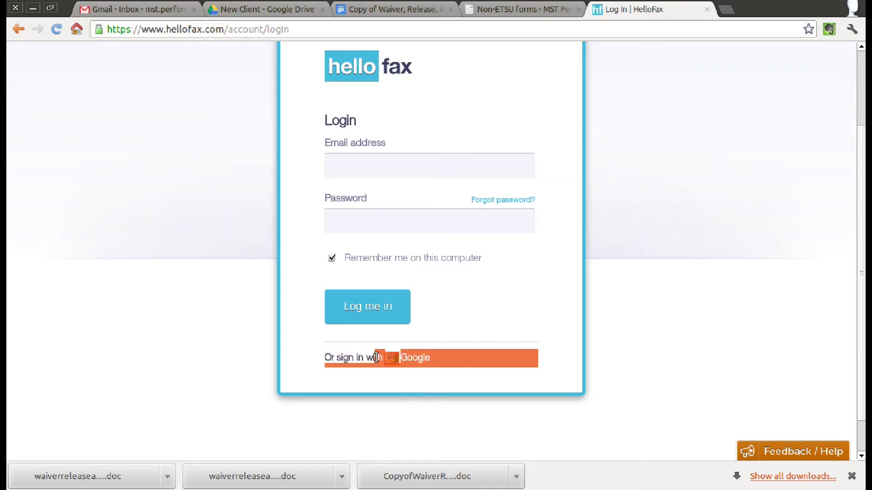
{"action": "left_click", "coordinate": [399, 357]}
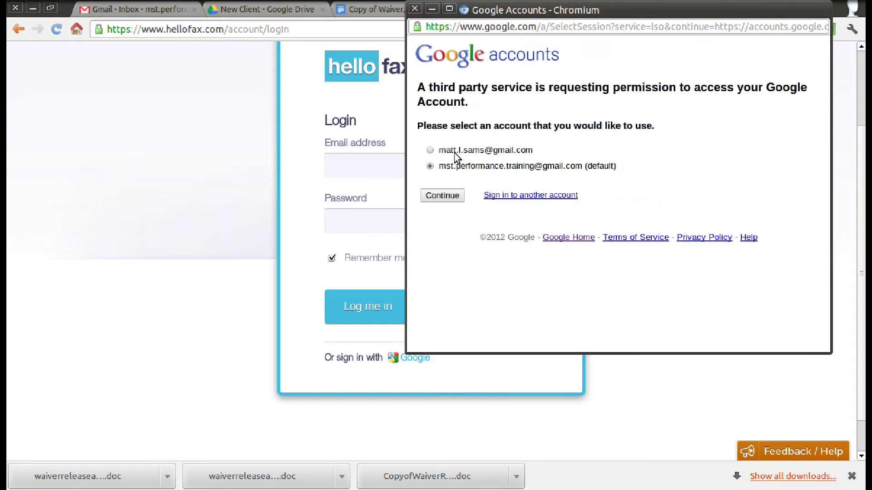
{"action": "left_click", "coordinate": [440, 196]}
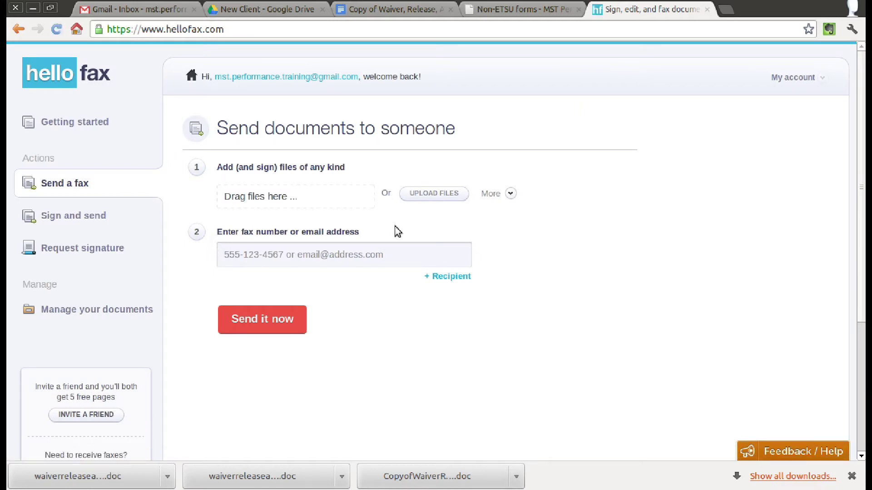
Step: Start a Sign and send request and upload waiverreleaseassumptionofrisk.doc from the Downloads folder
{"action": "left_click", "coordinate": [79, 224]}
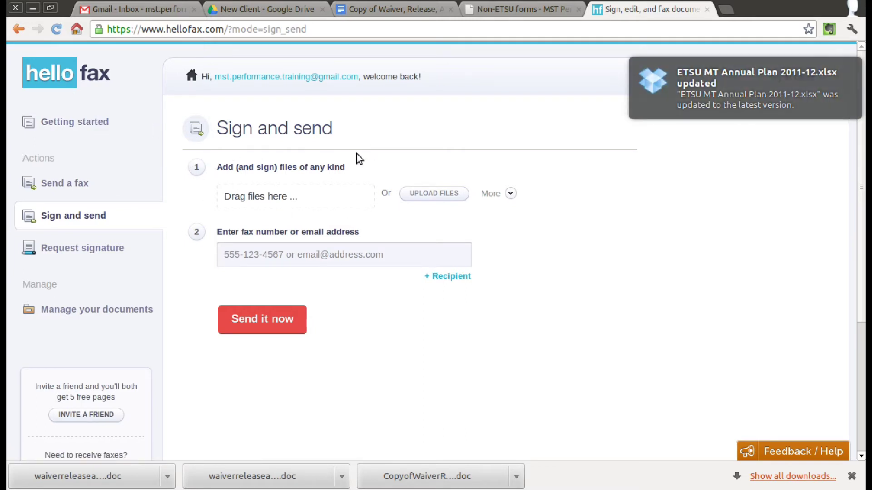
{"action": "left_click", "coordinate": [425, 192]}
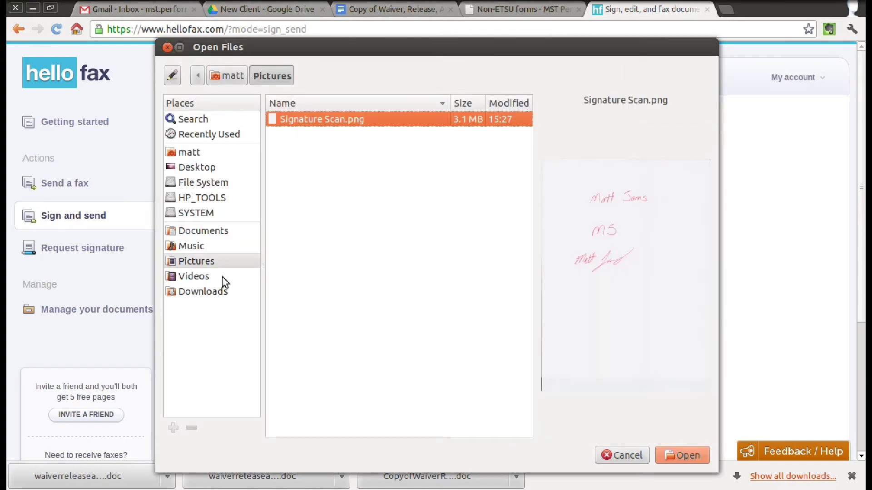
{"action": "left_click", "coordinate": [214, 294]}
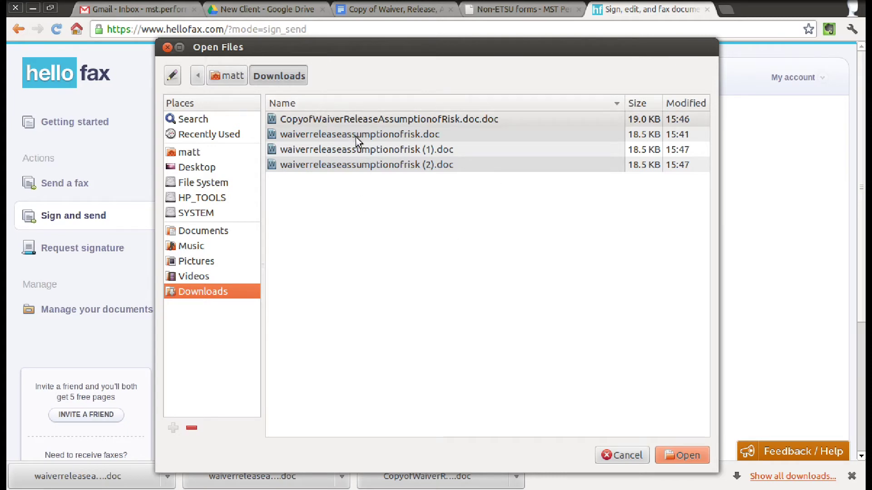
{"action": "left_click", "coordinate": [332, 138]}
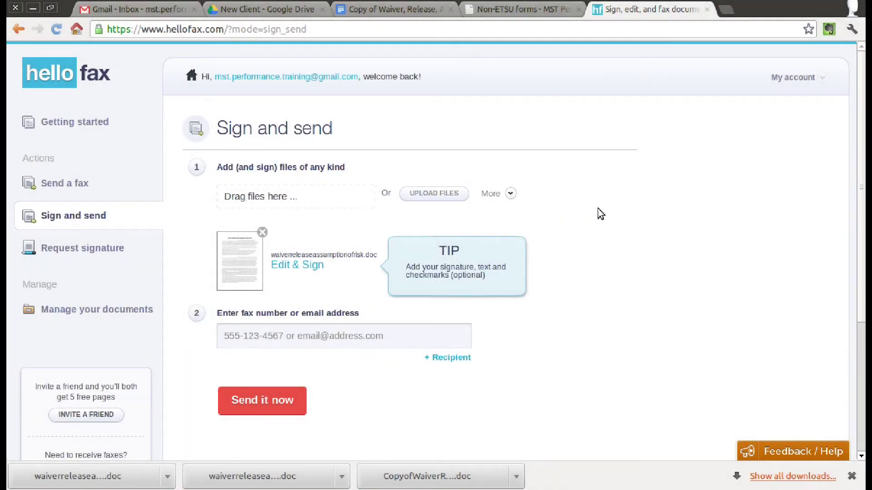
Step: Open the uploaded waiver for editing and signing, and bring up the options for adding a signature
{"action": "scroll", "coordinate": [623, 205], "scroll_direction": "down", "scroll_amount": 3}
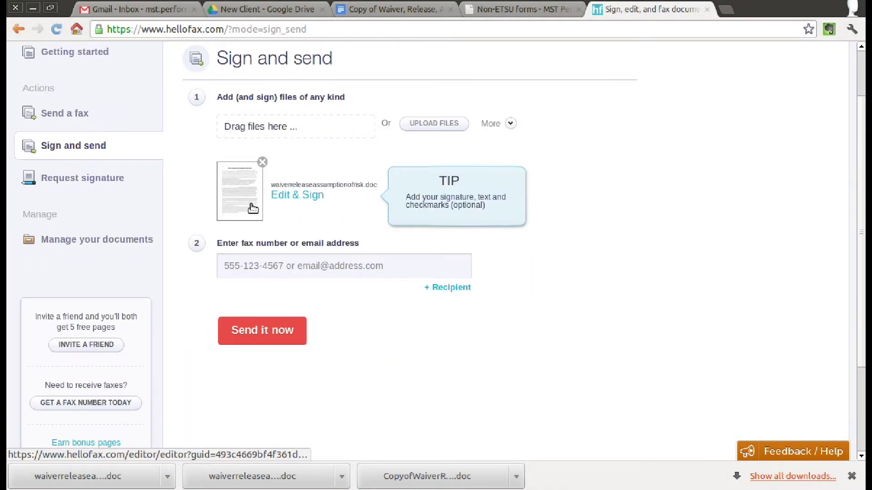
{"action": "left_click", "coordinate": [283, 196]}
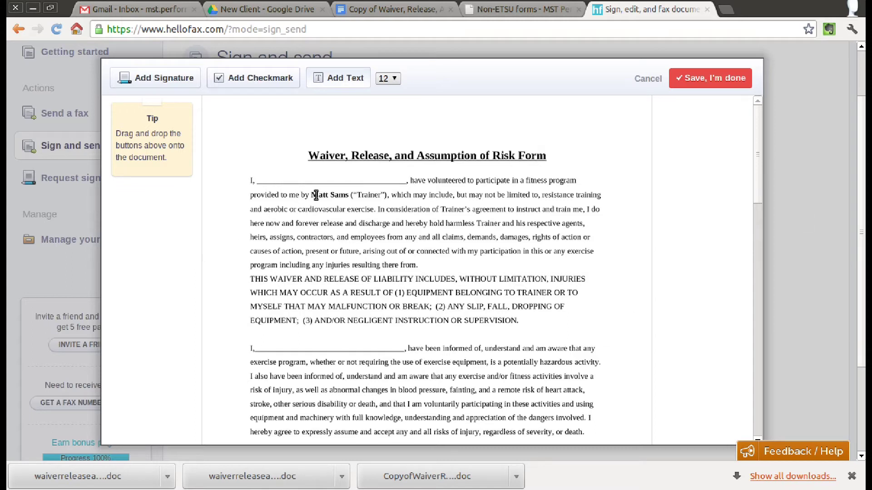
{"action": "mouse_move", "coordinate": [156, 86]}
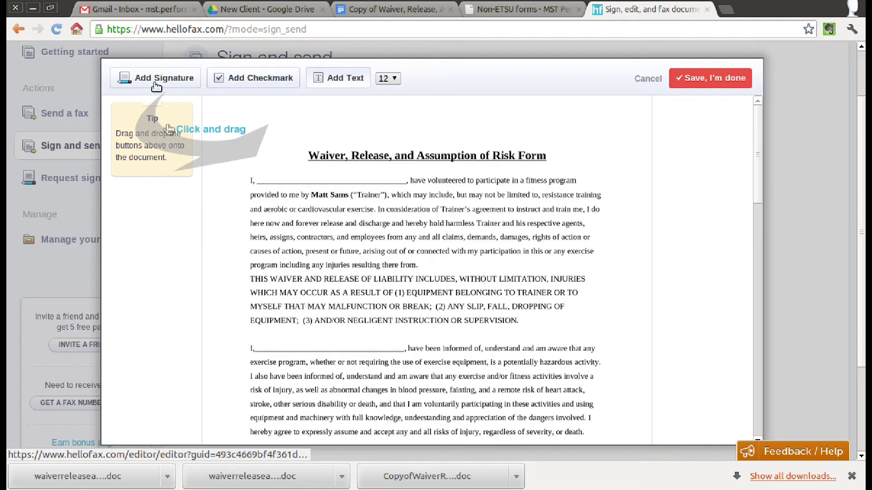
{"action": "left_click", "coordinate": [157, 86]}
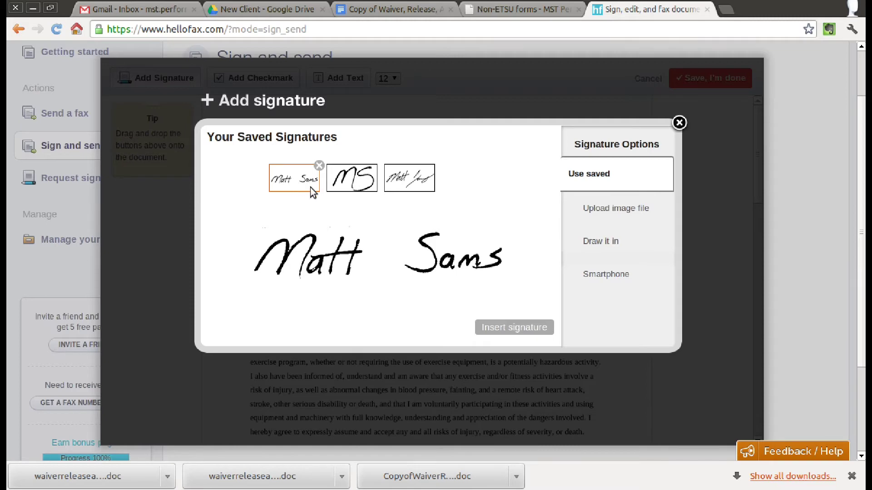
Step: Preview the saved initials and cursive signature, and examine the image upload, drawing and smartphone options for adding a signature
{"action": "left_click", "coordinate": [351, 190]}
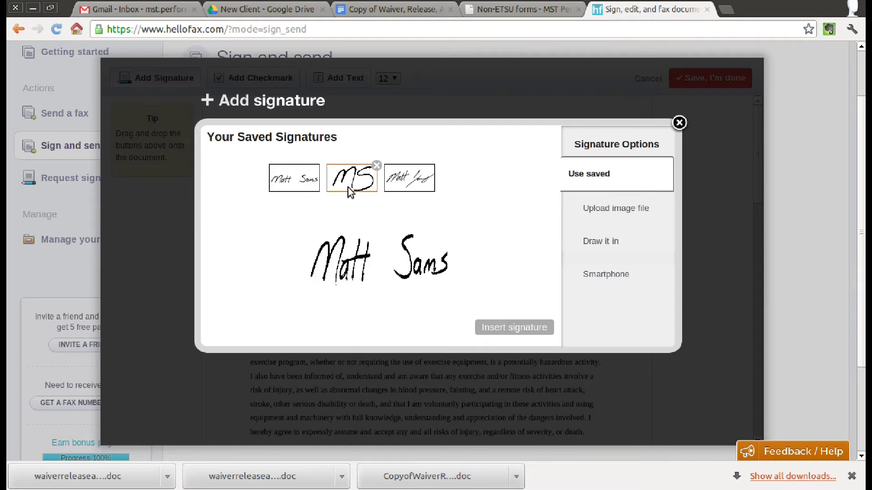
{"action": "left_click", "coordinate": [404, 190]}
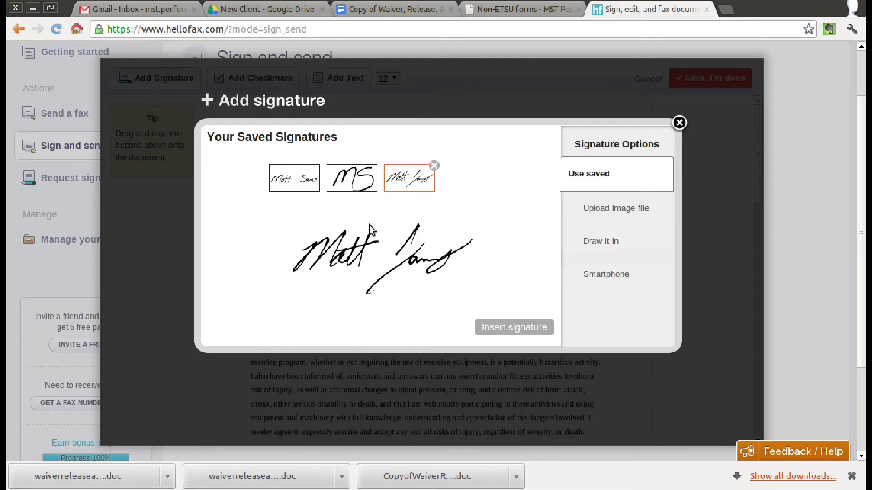
{"action": "left_click", "coordinate": [603, 221]}
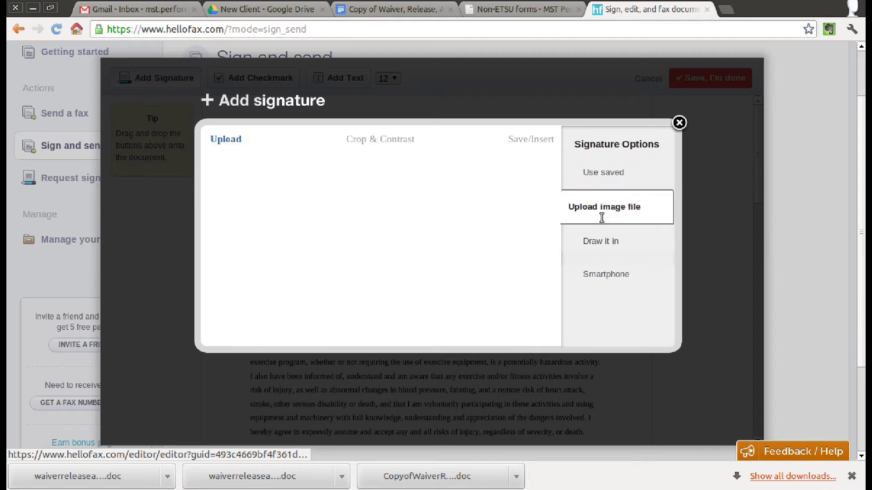
{"action": "left_click", "coordinate": [604, 242]}
{"action": "left_click", "coordinate": [609, 278]}
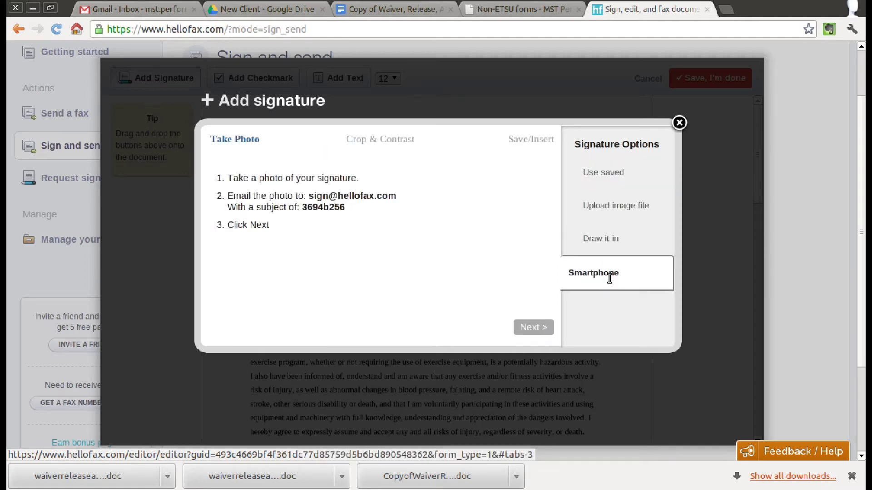
{"action": "left_click", "coordinate": [596, 208]}
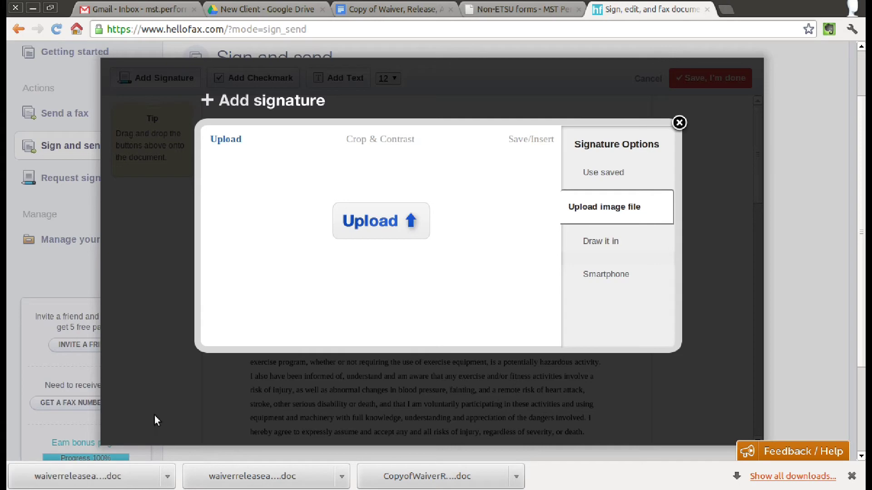
Step: Upload Signature Scan.png from the Pictures folder as the signature image
{"action": "left_click", "coordinate": [394, 221]}
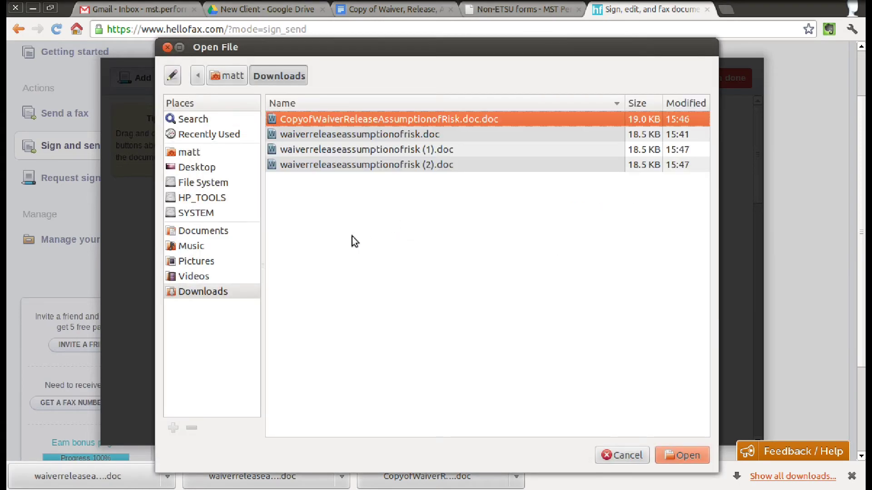
{"action": "left_click", "coordinate": [191, 262]}
{"action": "left_click", "coordinate": [336, 121]}
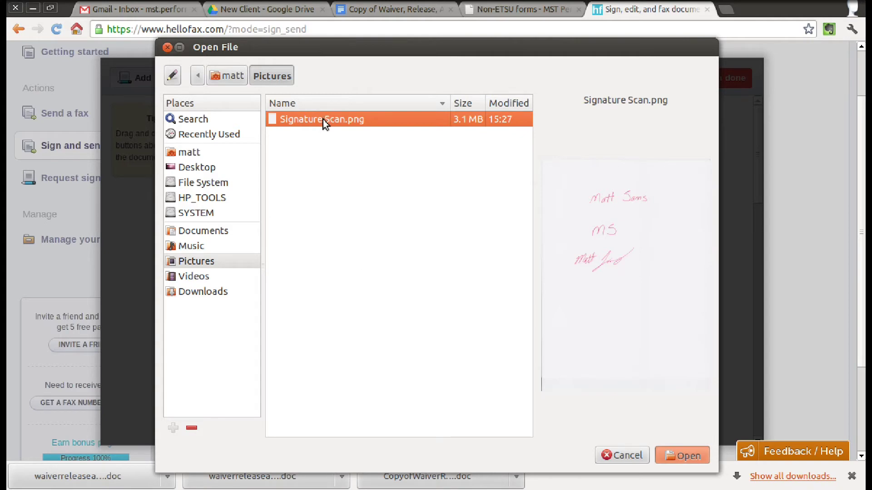
{"action": "key", "text": "Return"}
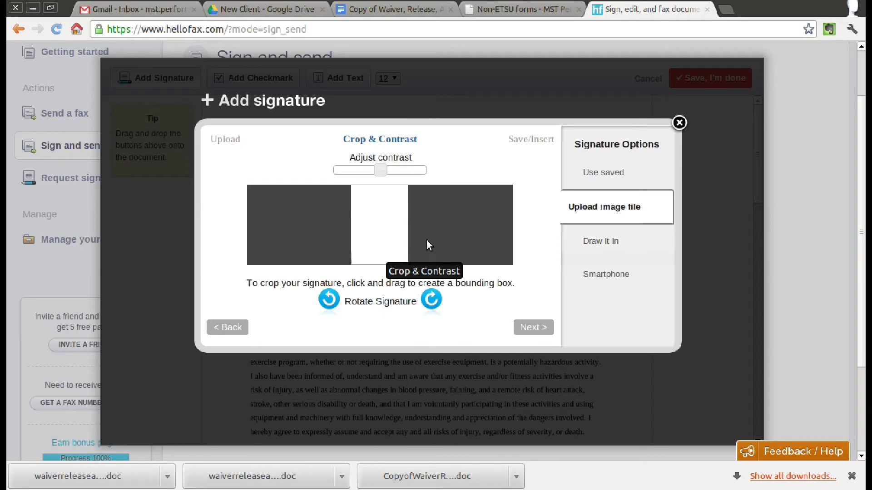
Step: Raise the scan's contrast to the maximum, crop it to the lowest cursive signature and insert it into the waiver without saving it
{"action": "left_click_drag", "start_coordinate": [380, 171], "coordinate": [437, 183]}
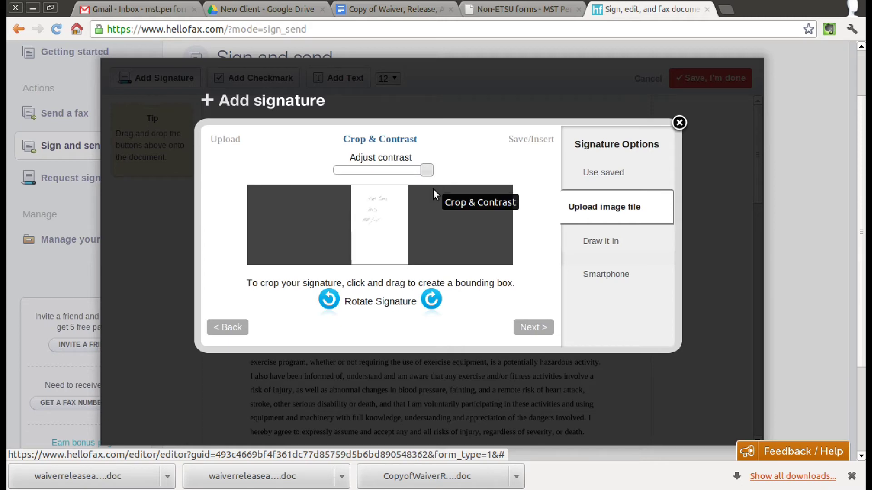
{"action": "left_click_drag", "start_coordinate": [426, 171], "coordinate": [453, 180]}
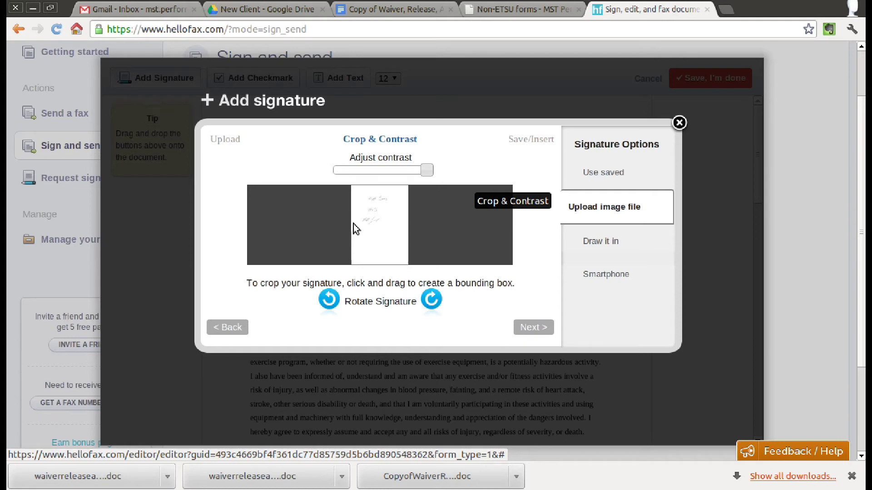
{"action": "left_click_drag", "start_coordinate": [361, 216], "coordinate": [387, 225]}
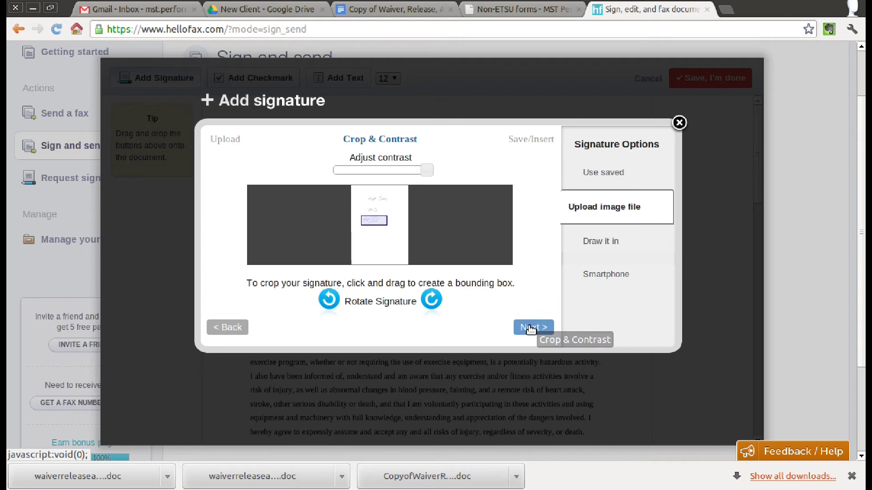
{"action": "left_click", "coordinate": [529, 326]}
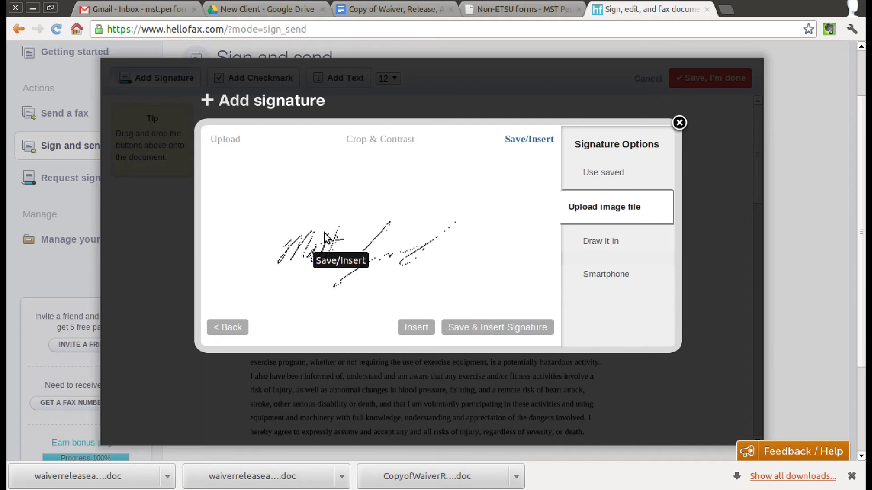
{"action": "left_click", "coordinate": [416, 328]}
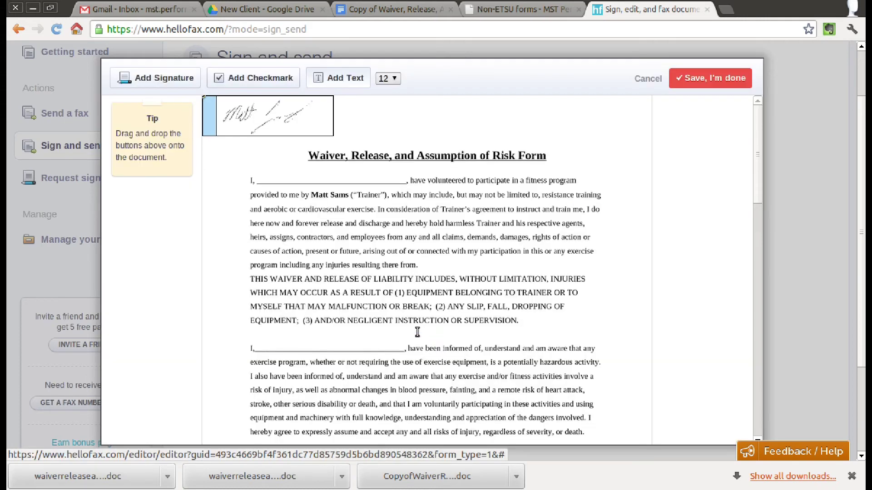
Step: Position and enlarge the inserted signature over the waiver's first name blank, and remove it from the document
{"action": "mouse_move", "coordinate": [281, 153]}
{"action": "left_mouse_down"}
{"action": "mouse_move", "coordinate": [317, 186]}
{"action": "mouse_move", "coordinate": [282, 180]}
{"action": "left_mouse_up"}
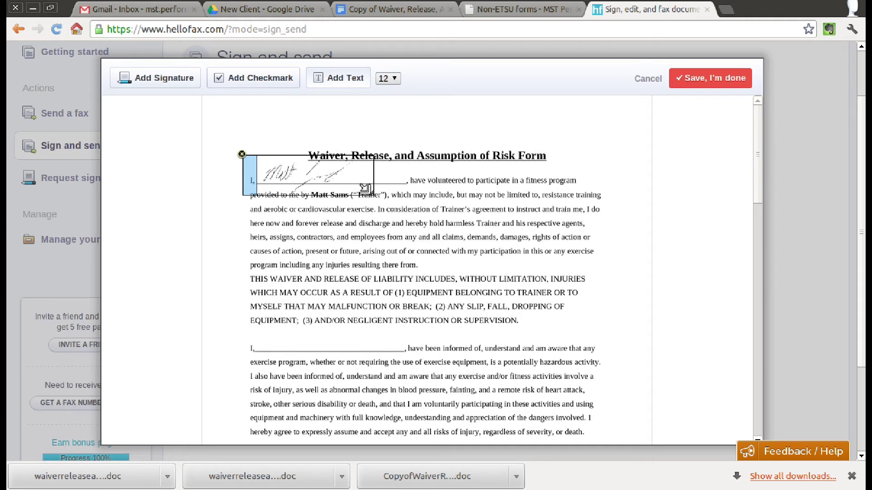
{"action": "mouse_move", "coordinate": [367, 188]}
{"action": "left_mouse_down"}
{"action": "mouse_move", "coordinate": [450, 226]}
{"action": "mouse_move", "coordinate": [486, 229]}
{"action": "mouse_move", "coordinate": [377, 200]}
{"action": "mouse_move", "coordinate": [403, 205]}
{"action": "left_mouse_up"}
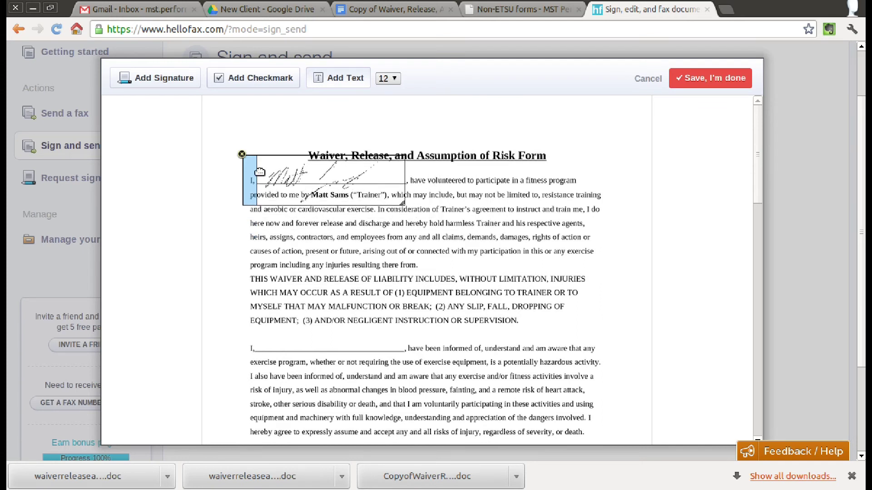
{"action": "left_click", "coordinate": [242, 158]}
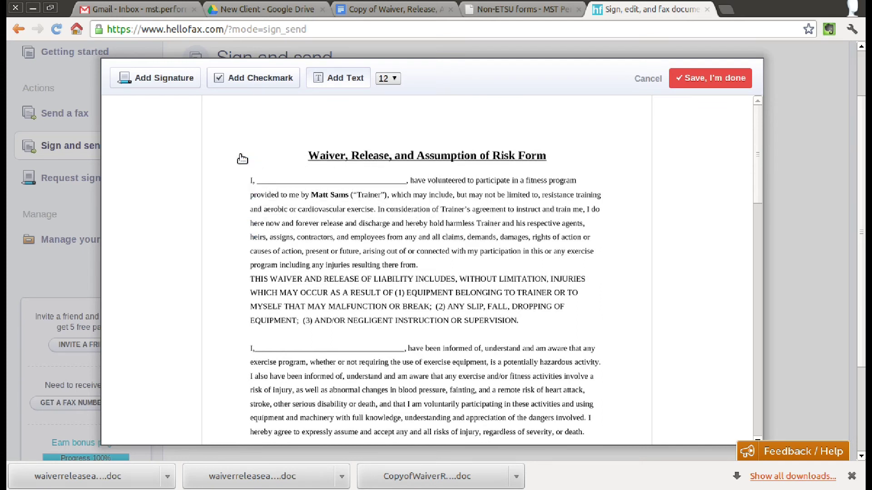
Step: Try out the Draw it in signature option by drawing a freehand signature, and clear the drawing
{"action": "left_click", "coordinate": [178, 78]}
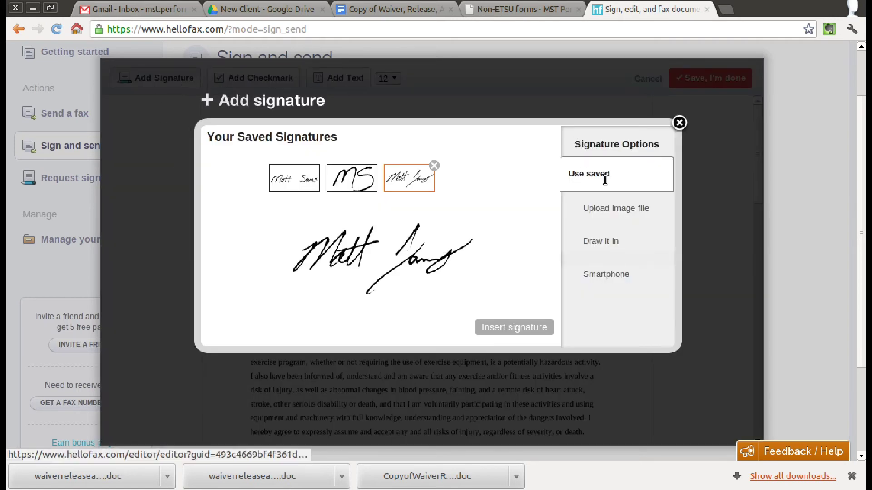
{"action": "left_click", "coordinate": [601, 245]}
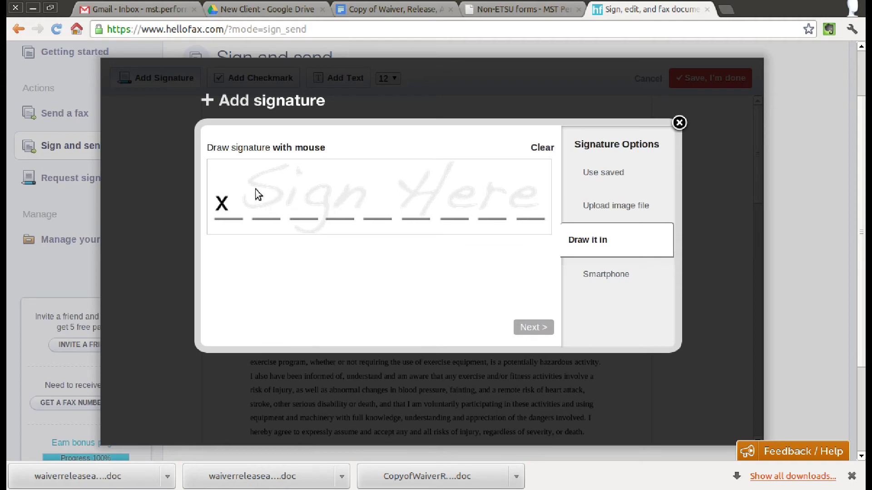
{"action": "mouse_move", "coordinate": [251, 181]}
{"action": "left_mouse_down"}
{"action": "mouse_move", "coordinate": [271, 221]}
{"action": "mouse_move", "coordinate": [285, 181]}
{"action": "mouse_move", "coordinate": [290, 213]}
{"action": "mouse_move", "coordinate": [312, 194]}
{"action": "mouse_move", "coordinate": [326, 209]}
{"action": "mouse_move", "coordinate": [341, 182]}
{"action": "mouse_move", "coordinate": [348, 208]}
{"action": "left_mouse_up"}
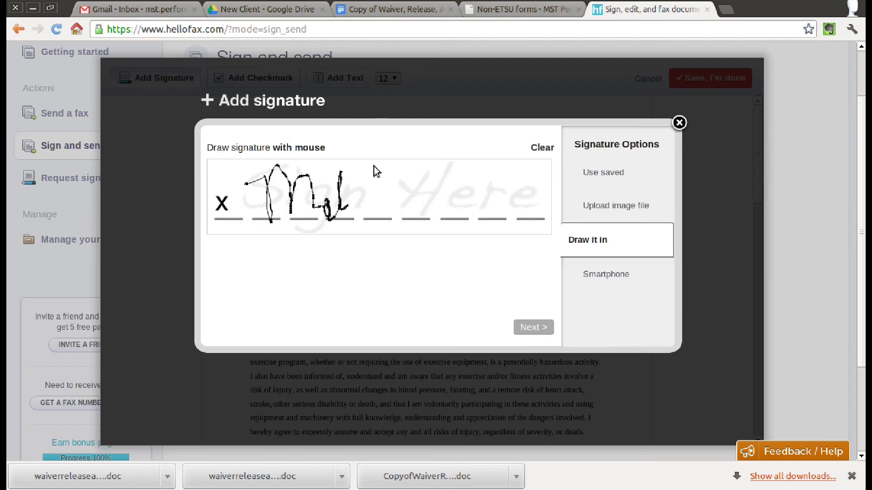
{"action": "left_click_drag", "start_coordinate": [374, 181], "coordinate": [336, 192]}
{"action": "mouse_move", "coordinate": [470, 169]}
{"action": "left_mouse_down"}
{"action": "mouse_move", "coordinate": [459, 177]}
{"action": "mouse_move", "coordinate": [463, 218]}
{"action": "mouse_move", "coordinate": [422, 222]}
{"action": "mouse_move", "coordinate": [464, 210]}
{"action": "mouse_move", "coordinate": [469, 223]}
{"action": "mouse_move", "coordinate": [500, 220]}
{"action": "mouse_move", "coordinate": [557, 196]}
{"action": "left_mouse_up"}
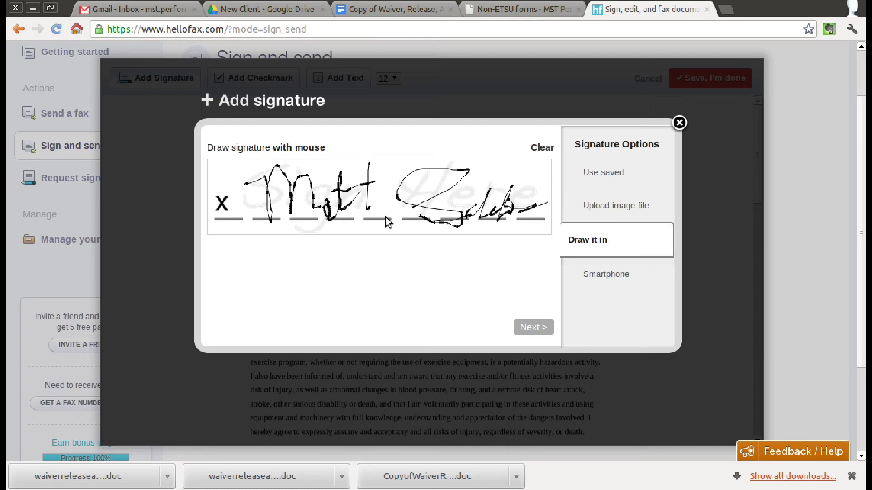
{"action": "left_click", "coordinate": [542, 150]}
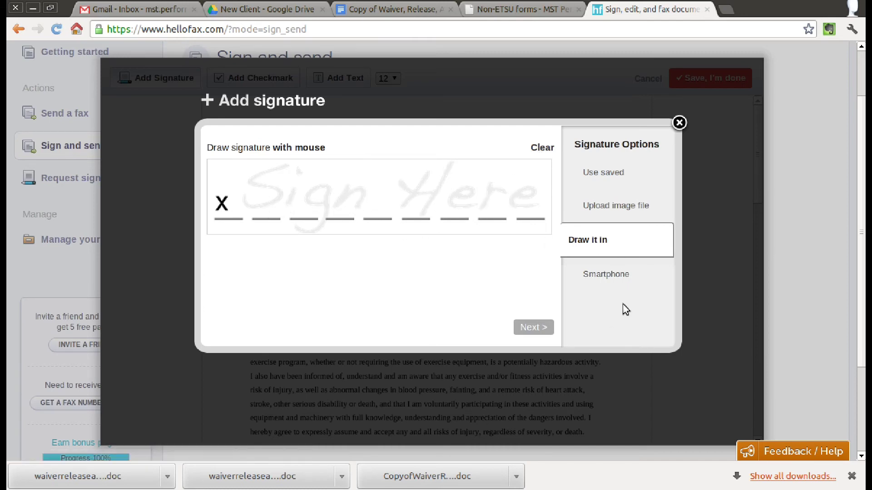
Step: Examine the Smartphone signature option's instructions, including the destination address and subject code for e-mailing a signature photo
{"action": "left_click", "coordinate": [621, 287]}
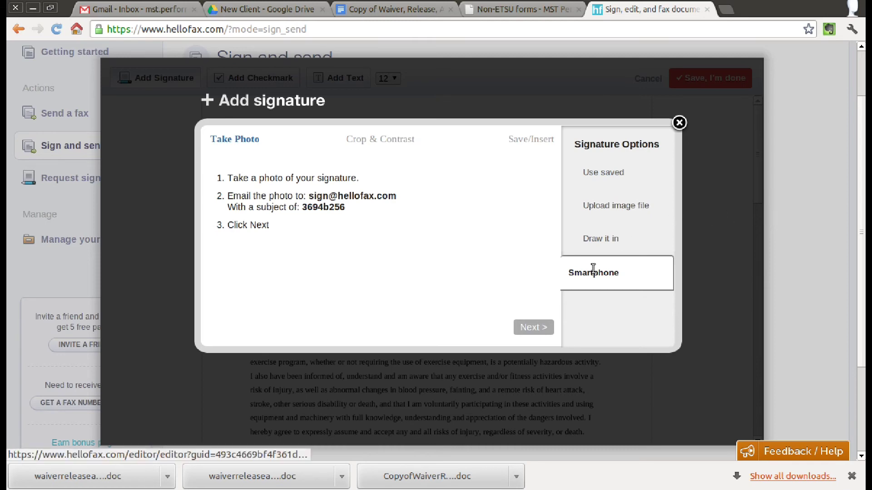
{"action": "left_click_drag", "start_coordinate": [298, 196], "coordinate": [461, 200]}
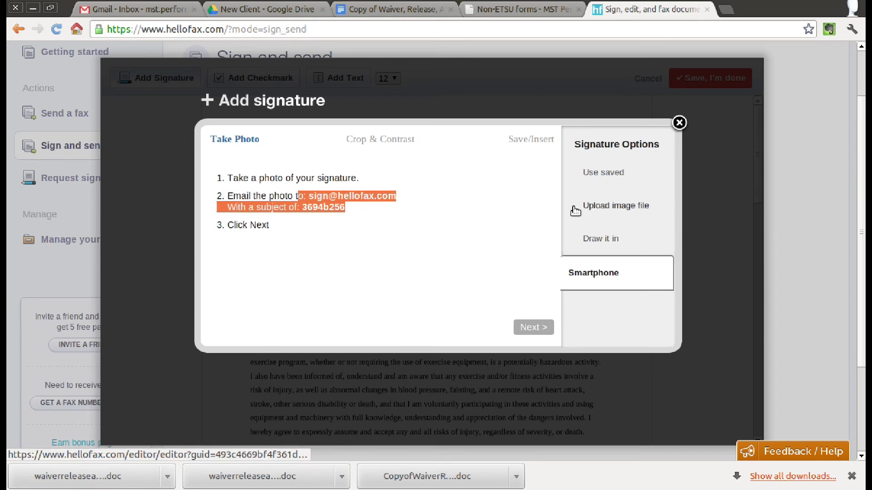
{"action": "left_click", "coordinate": [399, 256]}
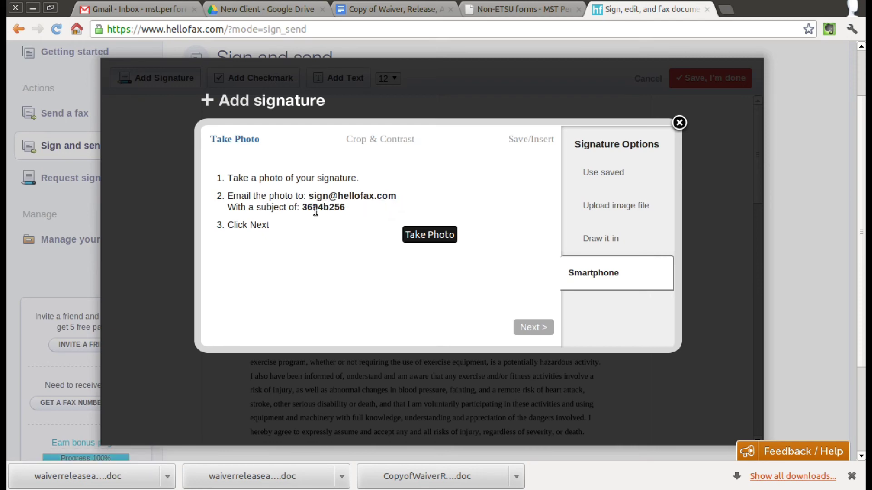
{"action": "left_click_drag", "start_coordinate": [302, 208], "coordinate": [363, 204]}
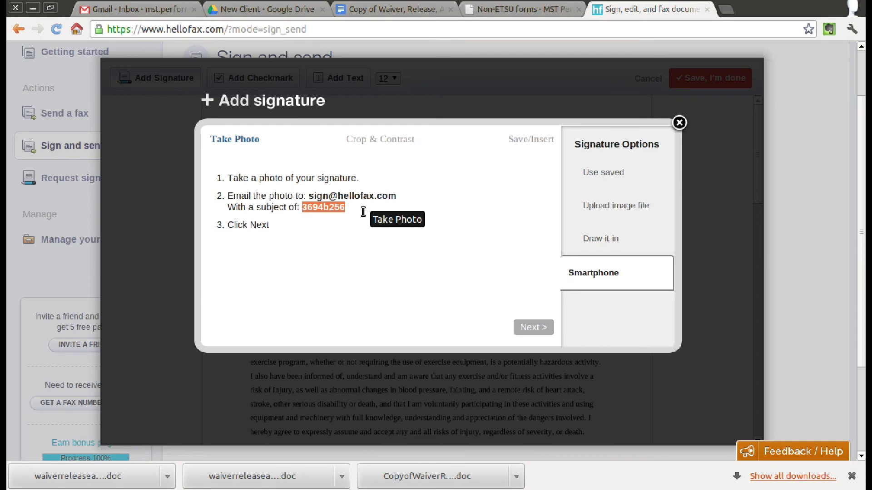
{"action": "left_click", "coordinate": [420, 258]}
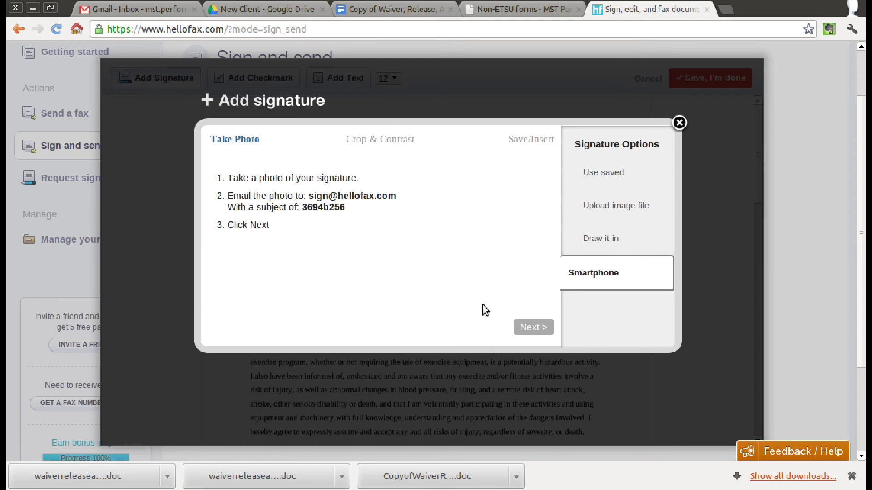
Step: Switch to Gmail, open the latest sent message containing the signature photo and start forwarding it
{"action": "left_click", "coordinate": [160, 8]}
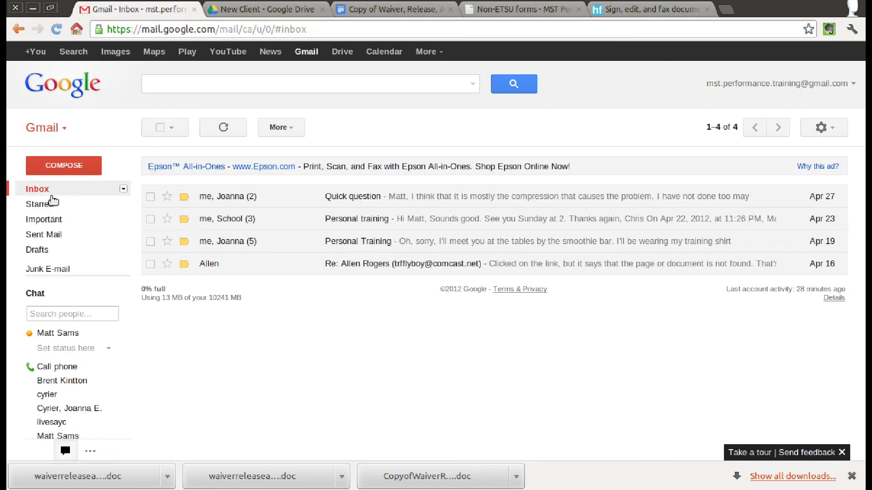
{"action": "left_click", "coordinate": [67, 232]}
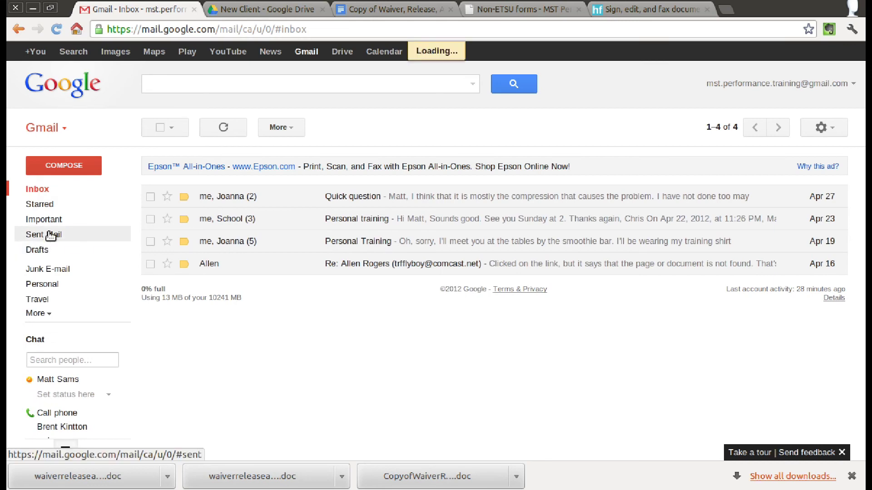
{"action": "left_click", "coordinate": [341, 200]}
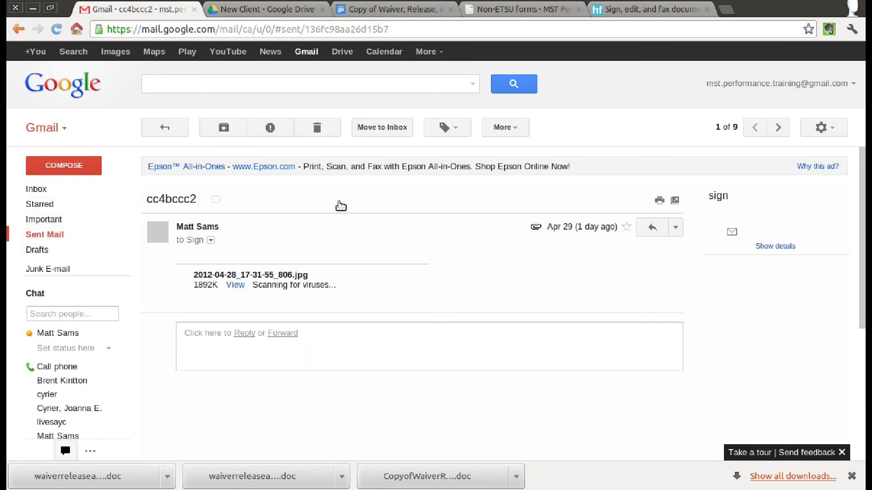
{"action": "scroll", "coordinate": [477, 236], "scroll_direction": "down", "scroll_amount": 4}
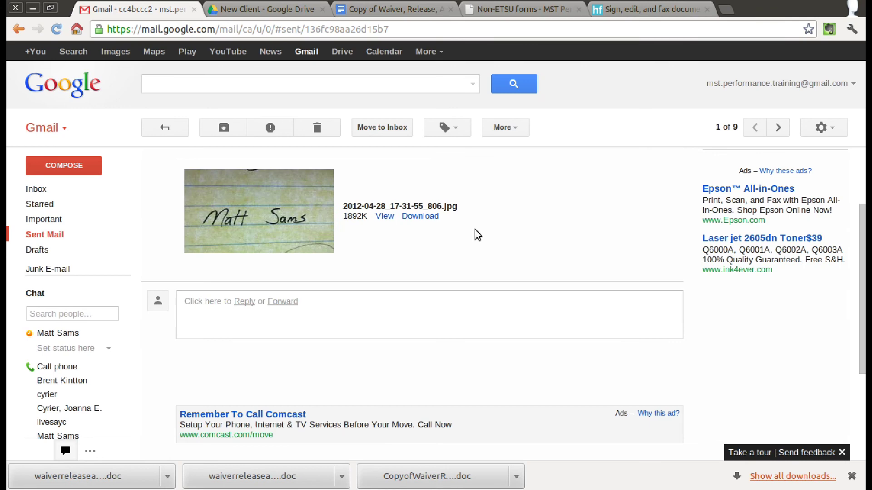
{"action": "scroll", "coordinate": [362, 244], "scroll_direction": "up", "scroll_amount": 3}
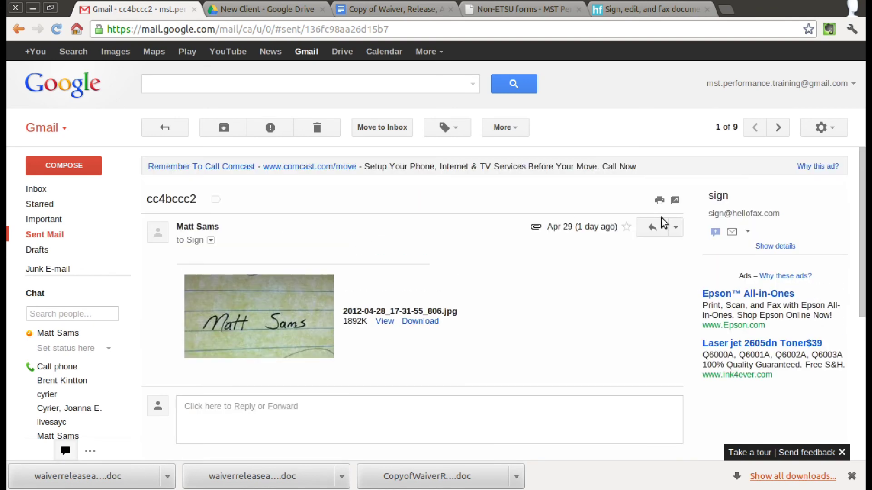
{"action": "left_click", "coordinate": [677, 228]}
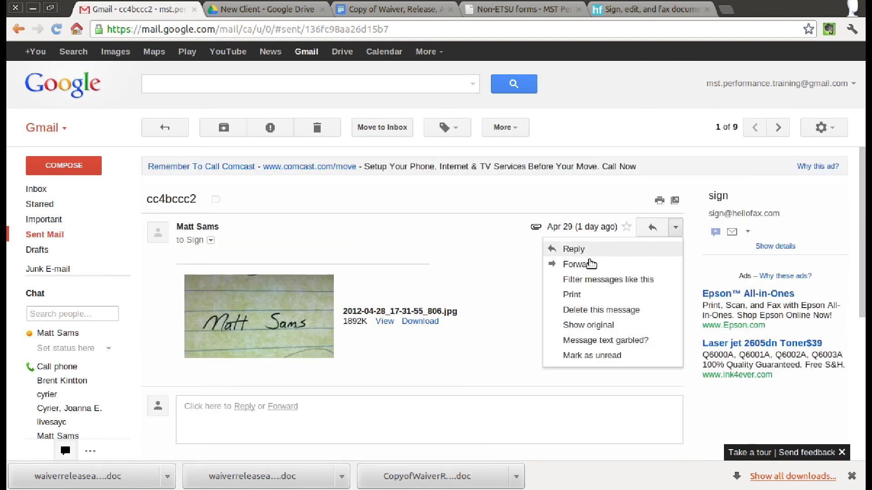
{"action": "left_click", "coordinate": [589, 265]}
Step: Clear the subject and the quoted message text of the forwarded e-mail, keeping the photo attached
{"action": "key", "text": "Tab"}
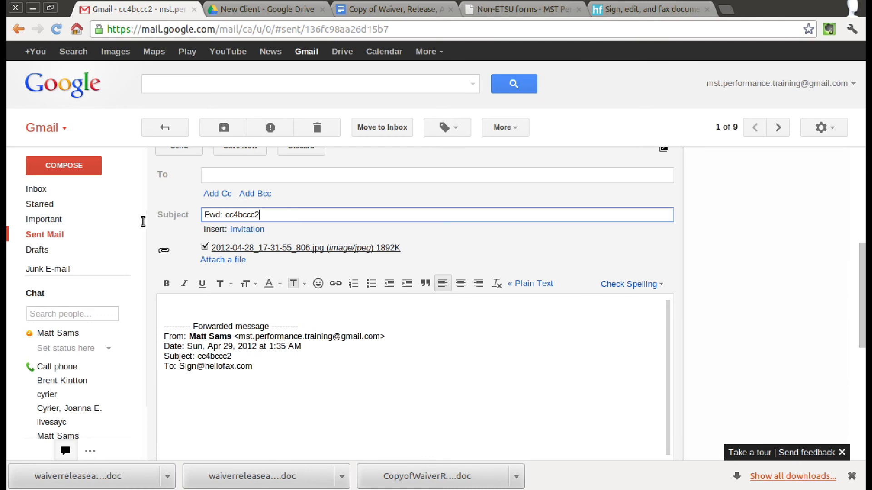
{"action": "key", "text": "BackSpace"}
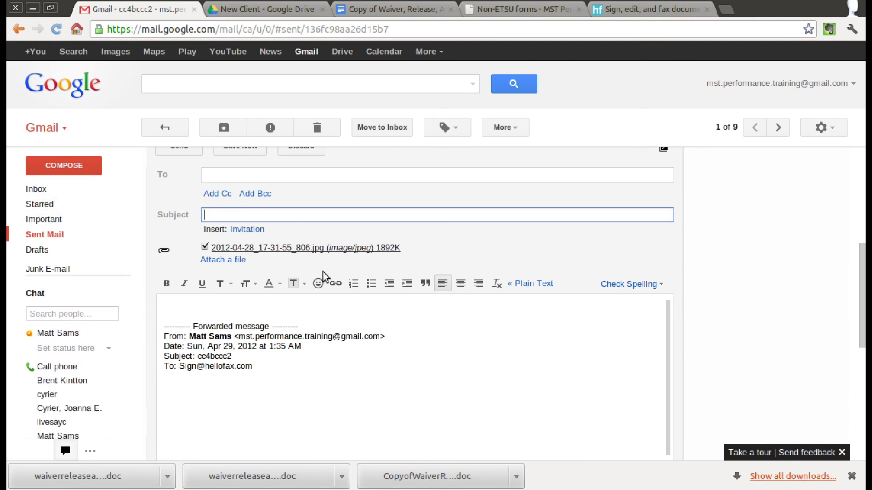
{"action": "left_click", "coordinate": [278, 366]}
{"action": "key", "text": "ctrl+a"}
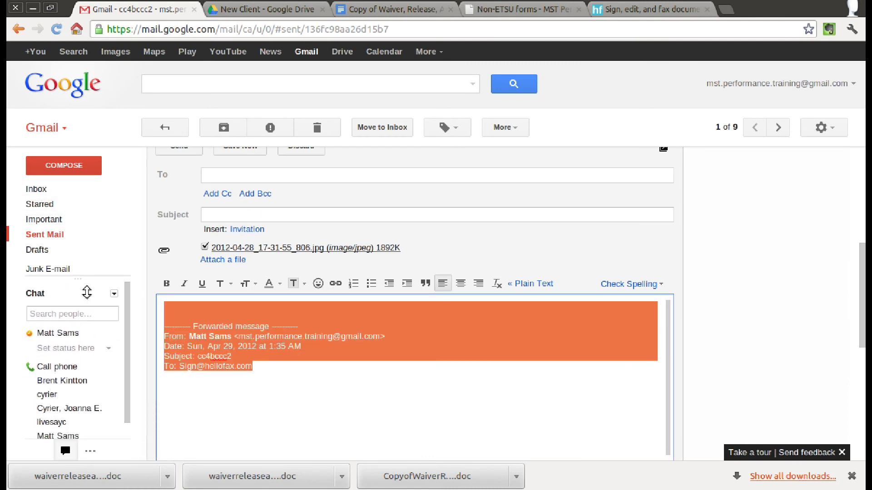
{"action": "key", "text": "BackSpace"}
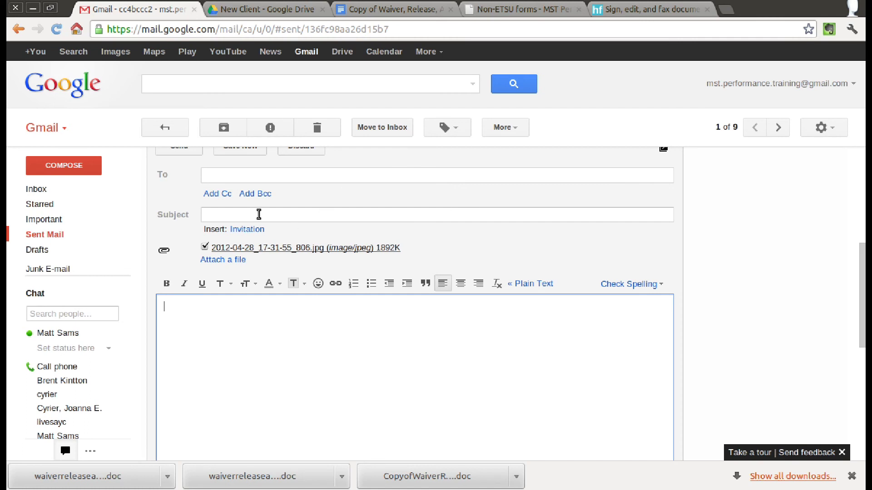
Step: Address the forwarded e-mail to HelloFax's signature address
{"action": "left_click", "coordinate": [231, 178]}
{"action": "type", "text": "sign"}
{"action": "left_click", "coordinate": [236, 194]}
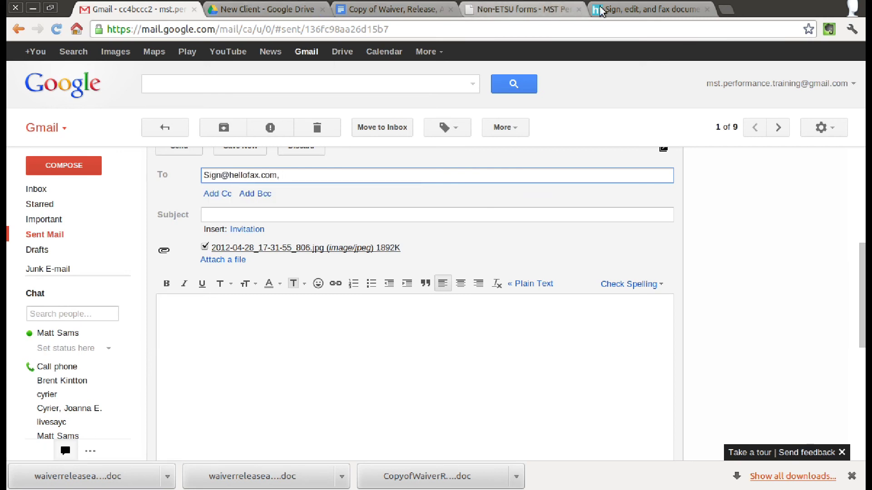
Step: Switch to HelloFax and copy the subject code from the Smartphone signature instructions
{"action": "left_click", "coordinate": [653, 9]}
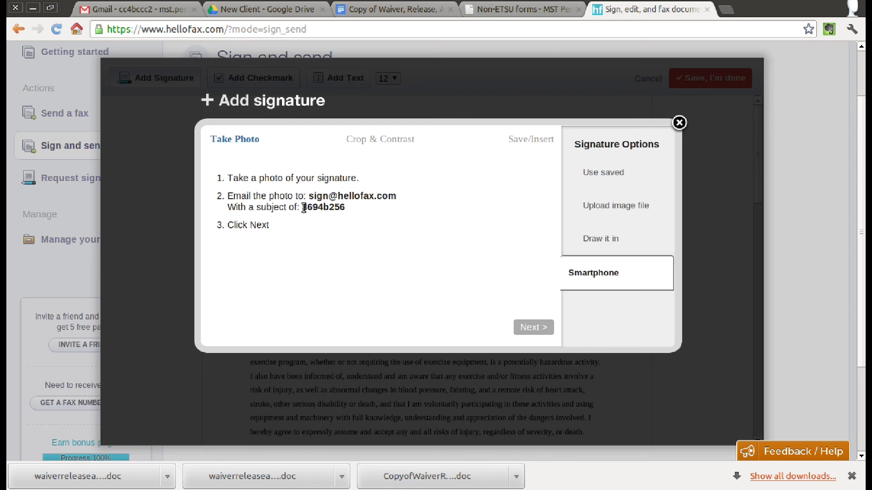
{"action": "left_click_drag", "start_coordinate": [303, 209], "coordinate": [362, 212]}
{"action": "key", "text": "ctrl+c"}
{"action": "right_click", "coordinate": [335, 206]}
{"action": "left_click", "coordinate": [359, 218]}
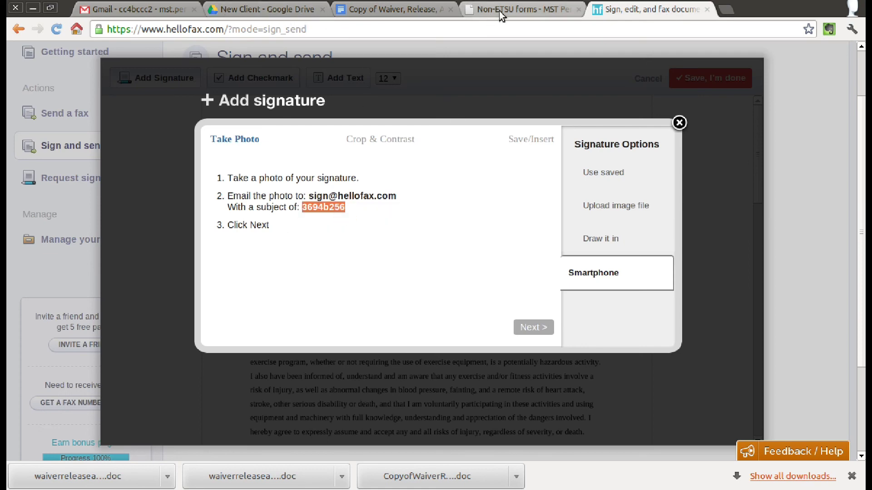
Step: Return to Gmail, paste the copied subject code as the forwarded e-mail's subject and send the message
{"action": "left_click", "coordinate": [158, 13]}
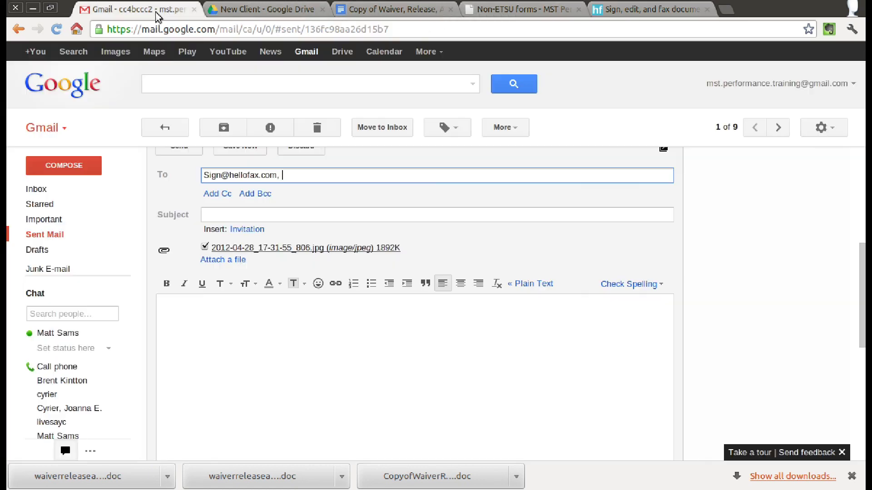
{"action": "left_click", "coordinate": [223, 211]}
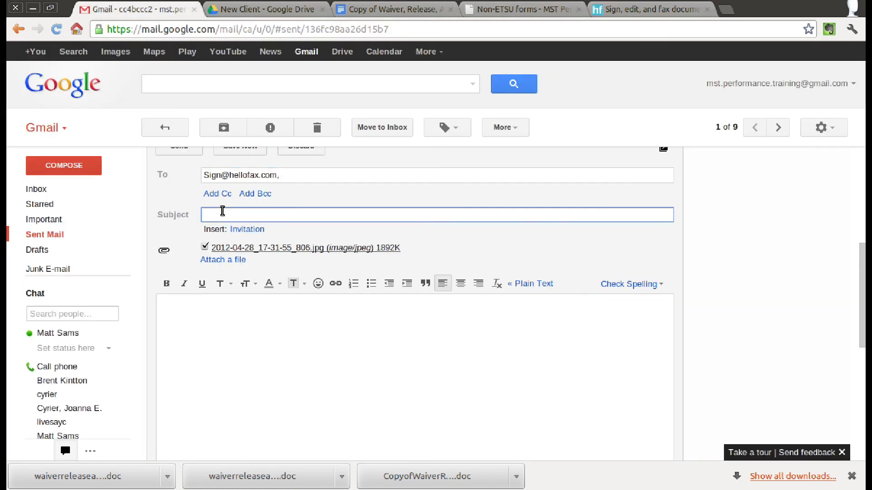
{"action": "right_click", "coordinate": [223, 211]}
{"action": "left_click", "coordinate": [263, 284]}
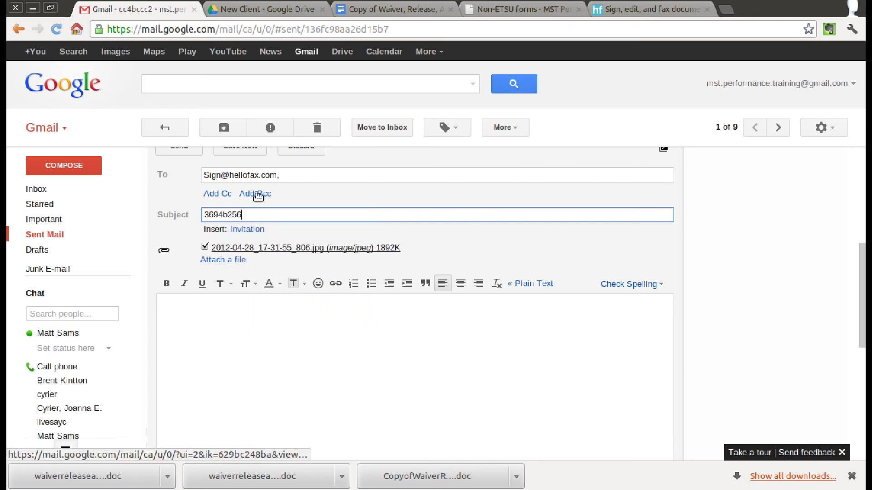
{"action": "scroll", "coordinate": [295, 309], "scroll_direction": "up", "scroll_amount": 3}
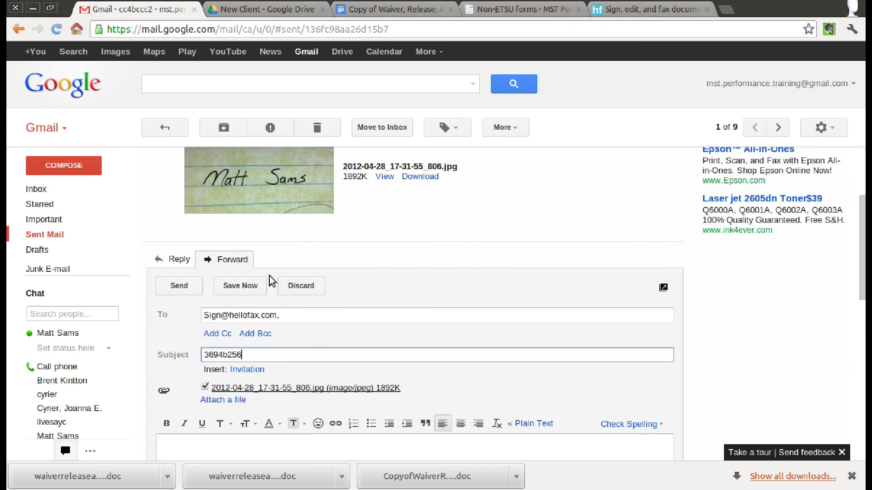
{"action": "left_click", "coordinate": [177, 287]}
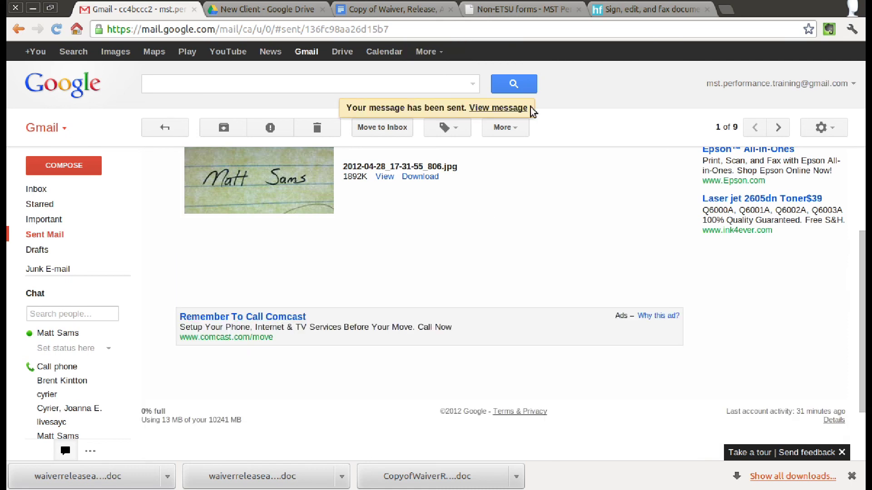
Step: Switch to HelloFax, load the e-mailed signature photo and set its contrast slightly above the middle to suppress the paper's ruled lines
{"action": "left_click", "coordinate": [618, 10]}
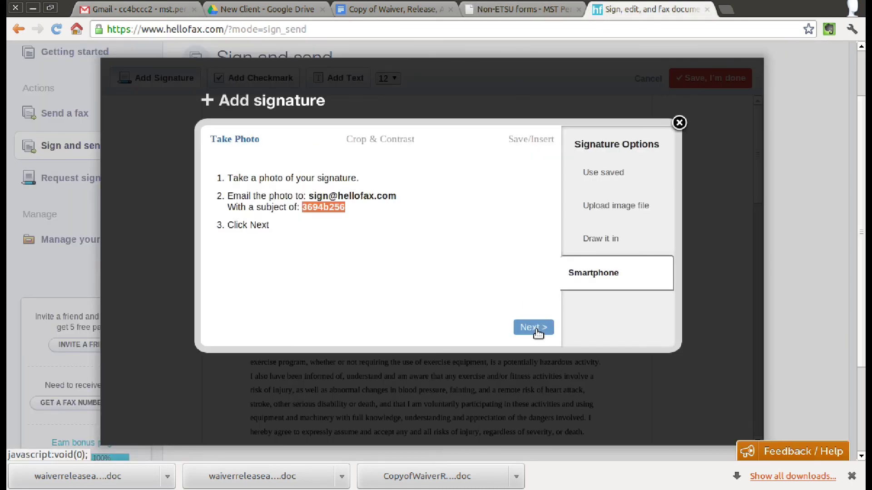
{"action": "left_click", "coordinate": [534, 328]}
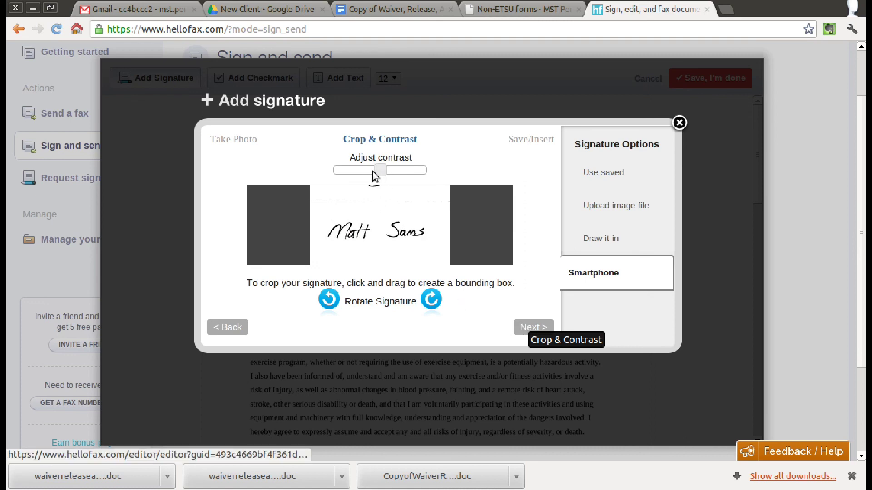
{"action": "left_click_drag", "start_coordinate": [383, 170], "coordinate": [391, 173]}
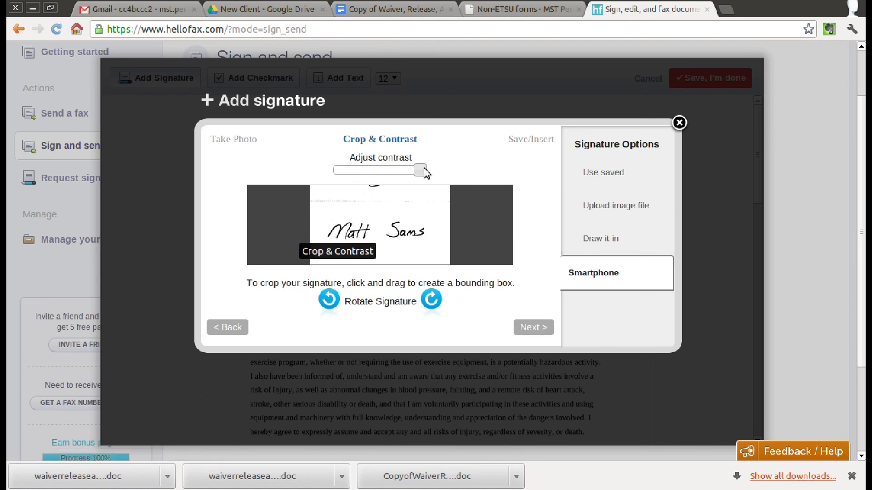
{"action": "mouse_move", "coordinate": [421, 178]}
{"action": "left_mouse_down"}
{"action": "mouse_move", "coordinate": [339, 172]}
{"action": "mouse_move", "coordinate": [429, 173]}
{"action": "left_mouse_up"}
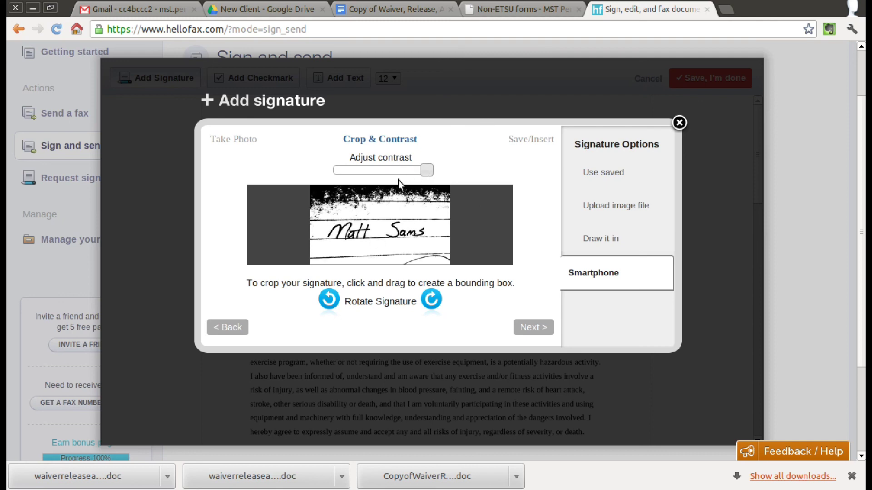
{"action": "left_click_drag", "start_coordinate": [429, 176], "coordinate": [386, 181]}
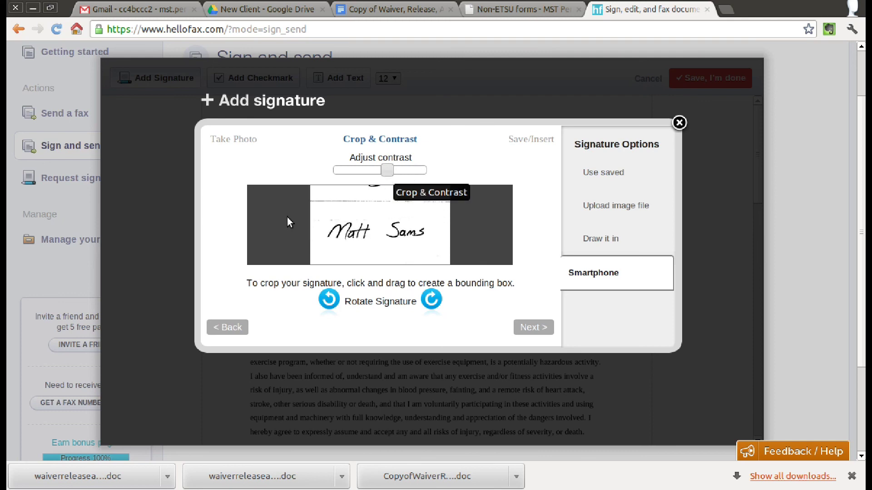
Step: Crop the photo tightly around the handwritten name and insert the signature into the waiver without saving it
{"action": "left_click_drag", "start_coordinate": [322, 218], "coordinate": [431, 240]}
{"action": "left_click", "coordinate": [546, 327]}
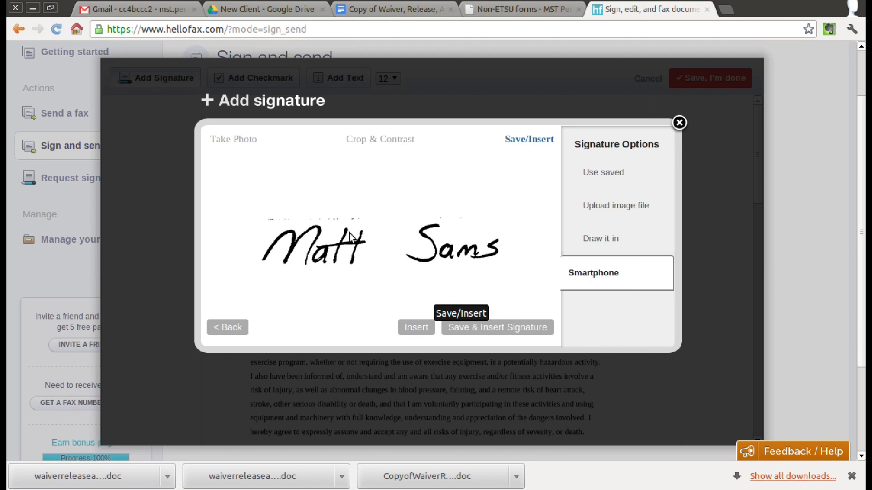
{"action": "left_click", "coordinate": [417, 329]}
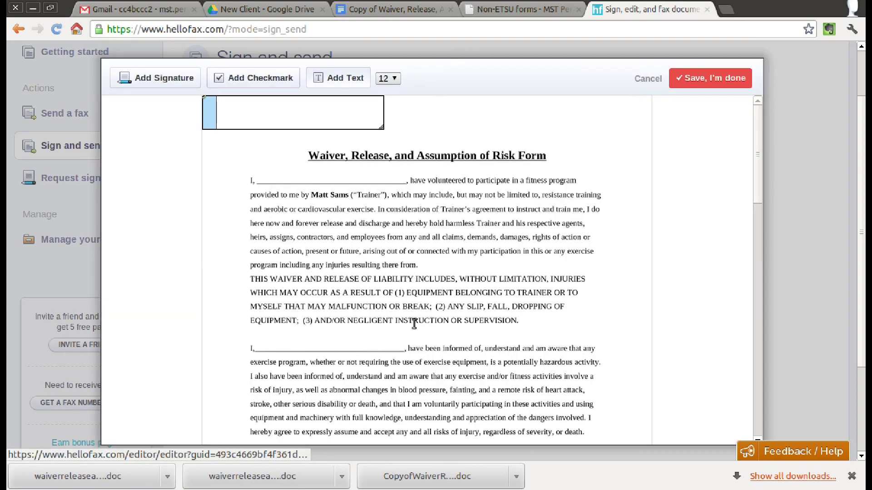
Step: Move the inserted signature to the first blank name line under the waiver's title and shrink it to fit
{"action": "mouse_move", "coordinate": [233, 122]}
{"action": "left_mouse_down"}
{"action": "mouse_move", "coordinate": [278, 178]}
{"action": "mouse_move", "coordinate": [270, 170]}
{"action": "left_mouse_up"}
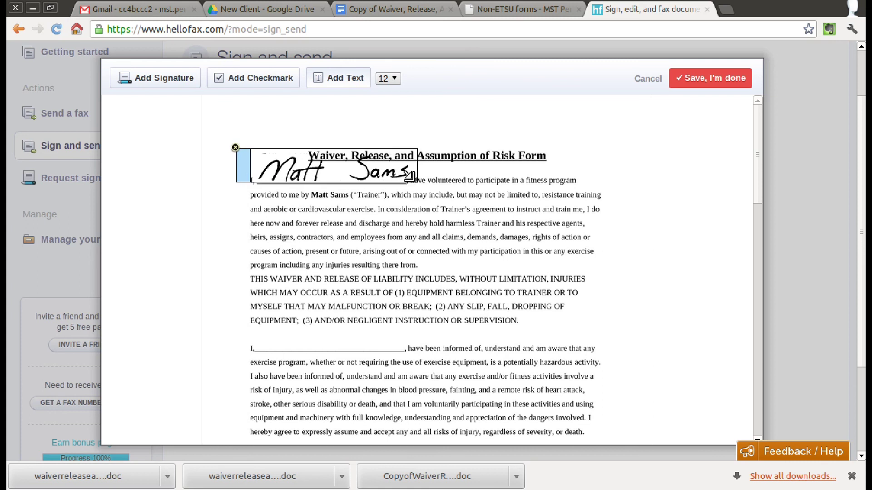
{"action": "left_click_drag", "start_coordinate": [416, 182], "coordinate": [374, 174]}
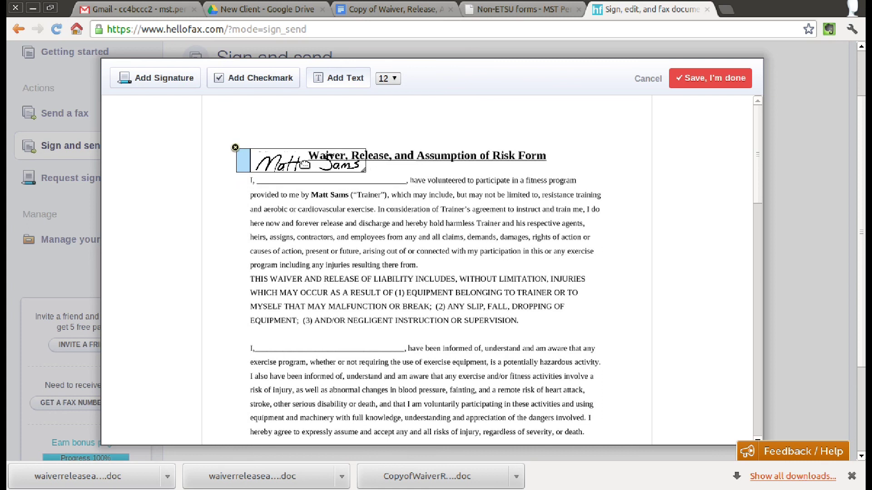